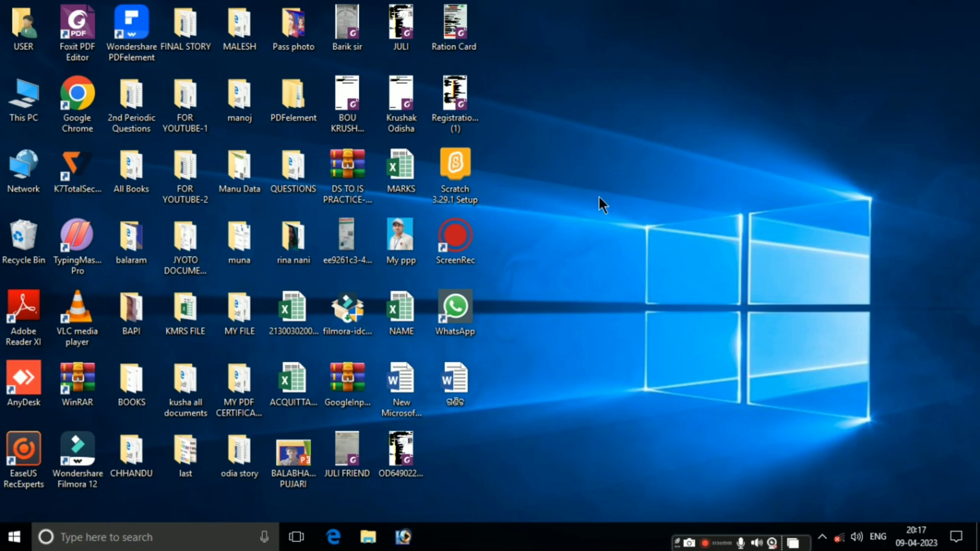
Create a new folder on the desktop and name it sashi.
right_click(631, 180)
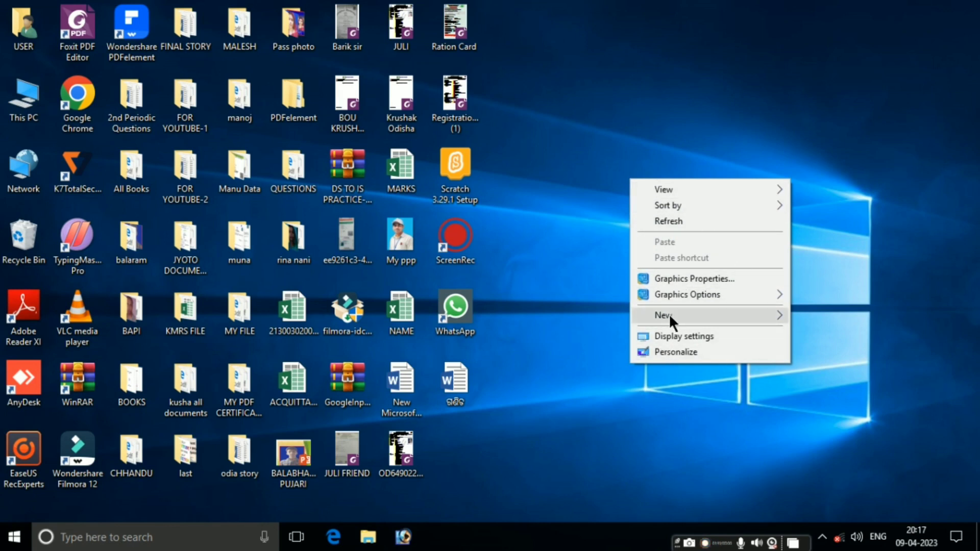
mouse_move(669, 313)
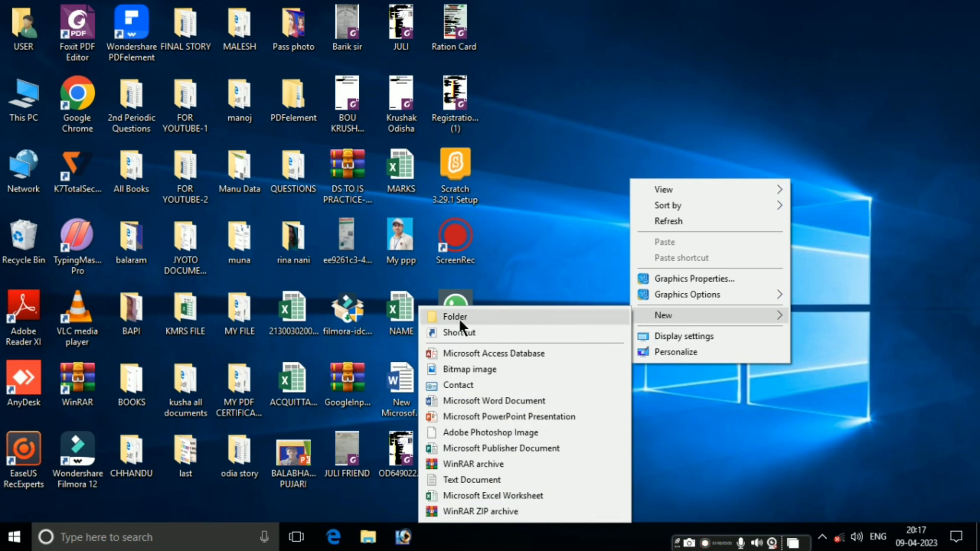
click(472, 316)
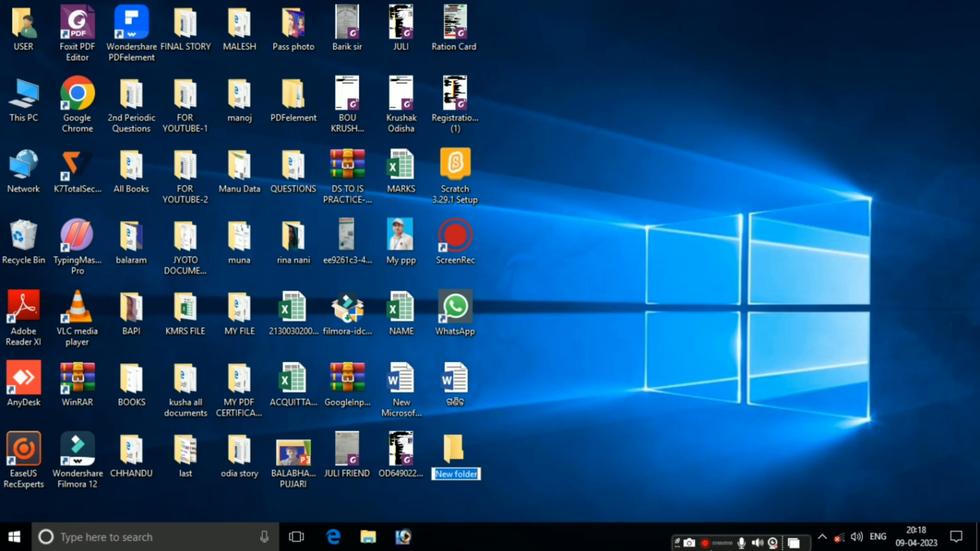
key(BackSpace)
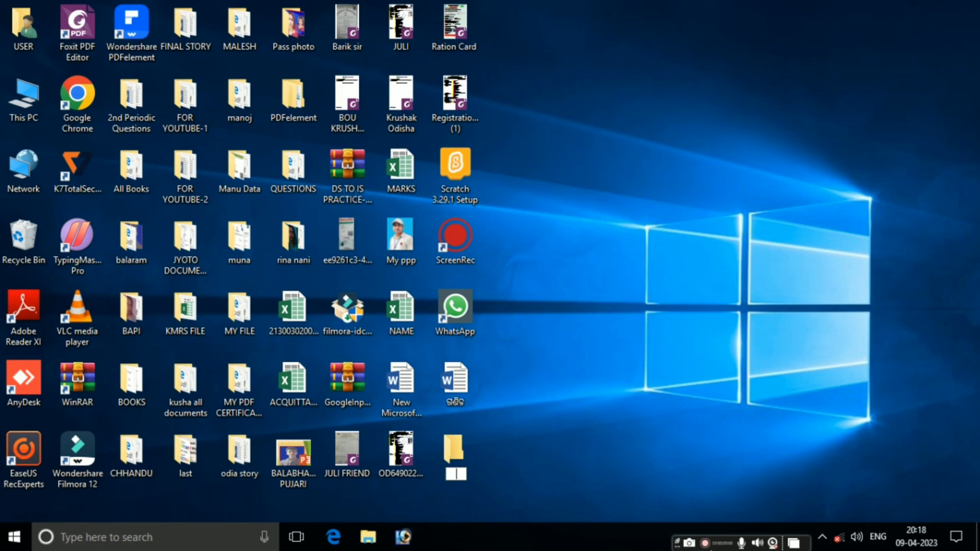
text(sashi)
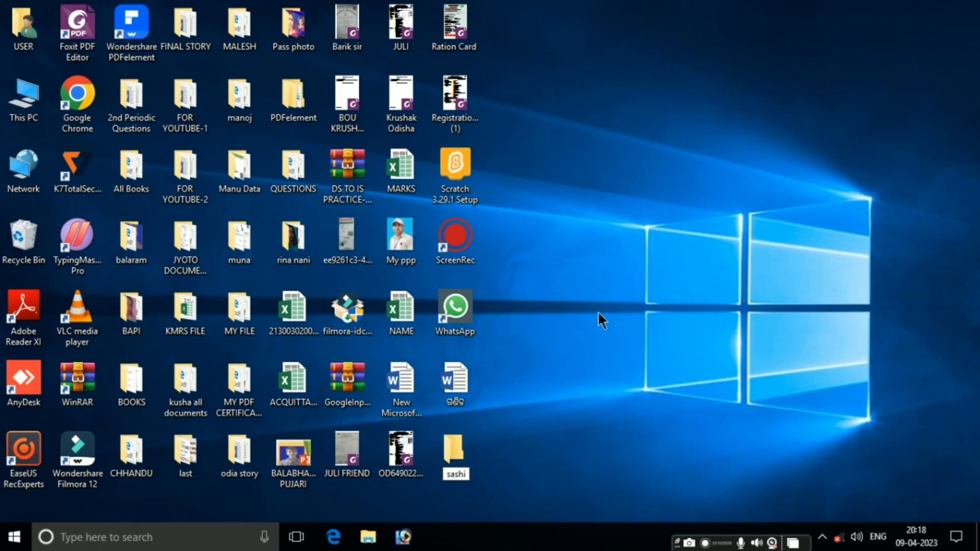
key(Return)
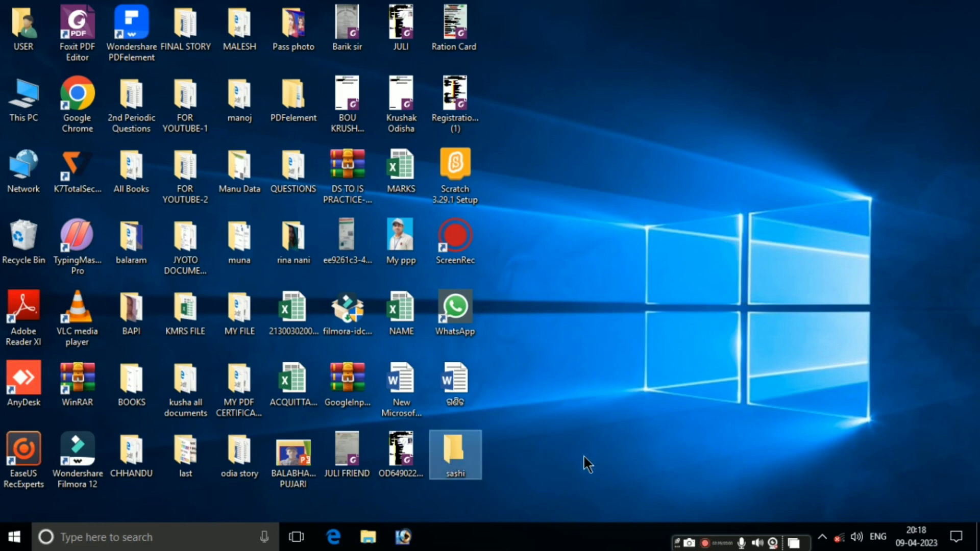
Open the sashi folder and move its window aside so the desktop icons are uncovered.
right_click(462, 463)
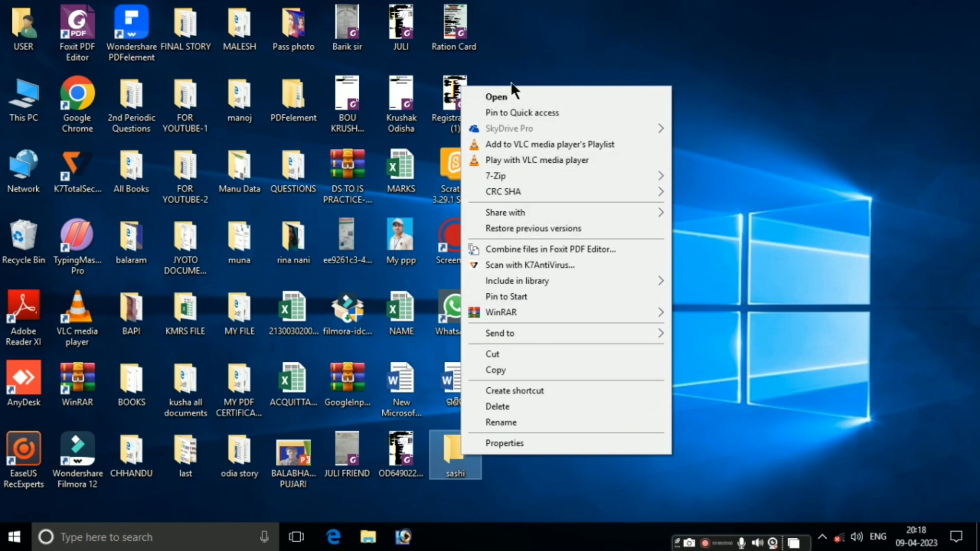
click(820, 229)
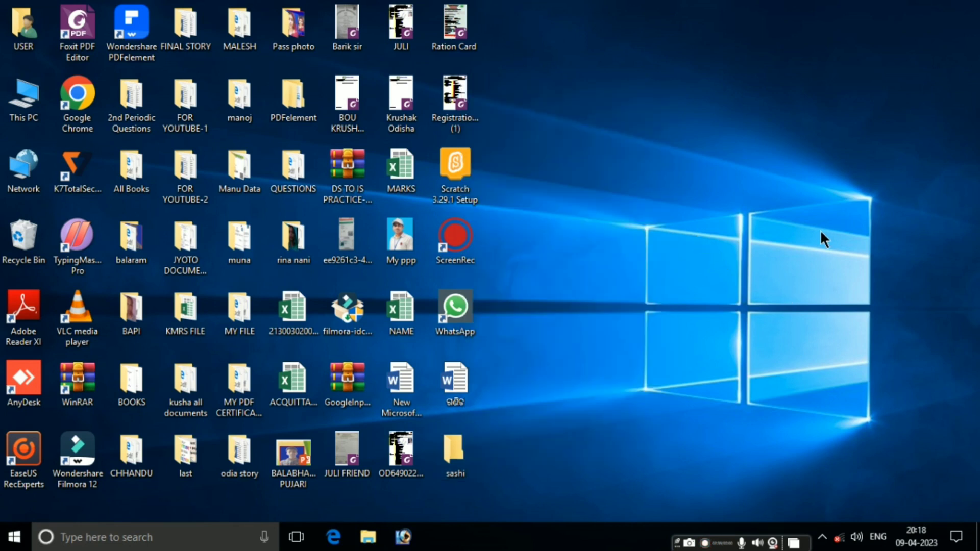
double_click(458, 447)
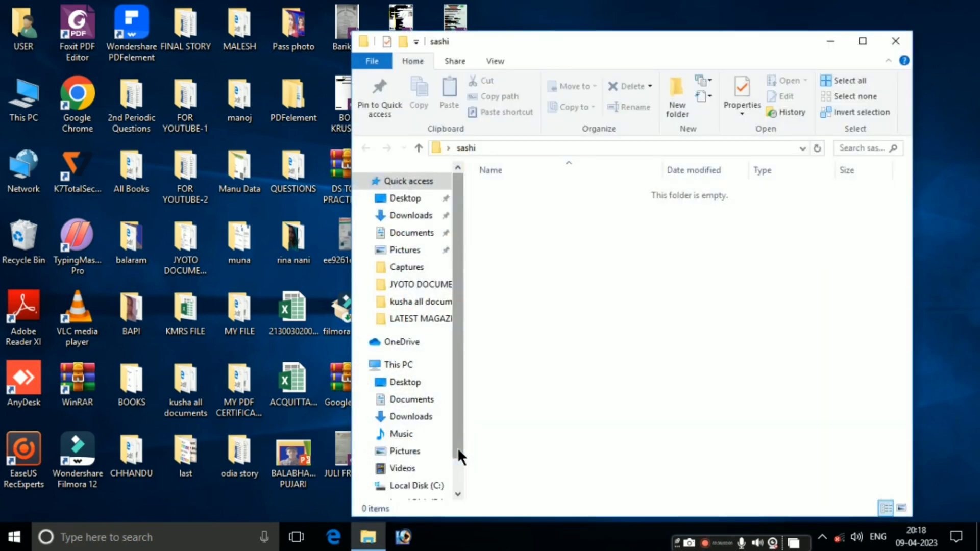
drag(572, 47, 647, 44)
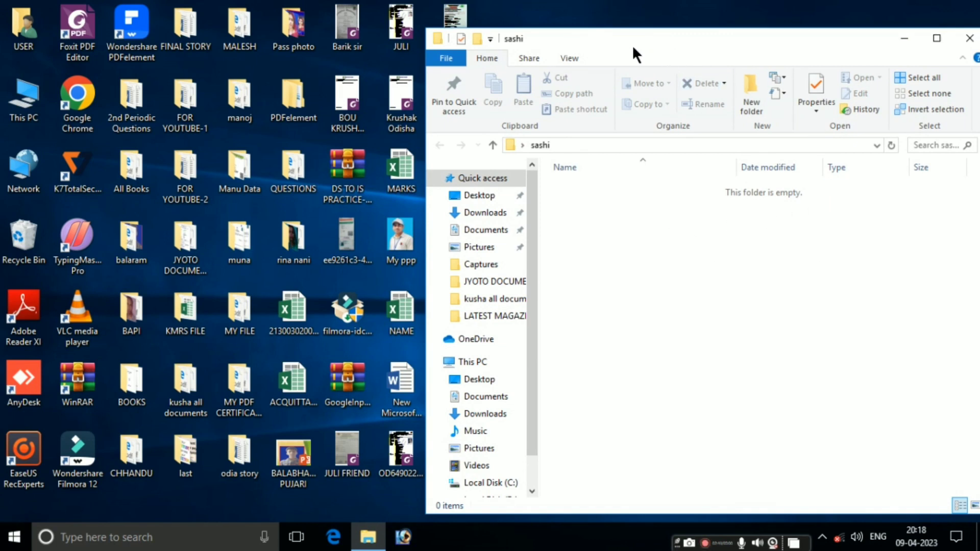
drag(632, 44, 743, 58)
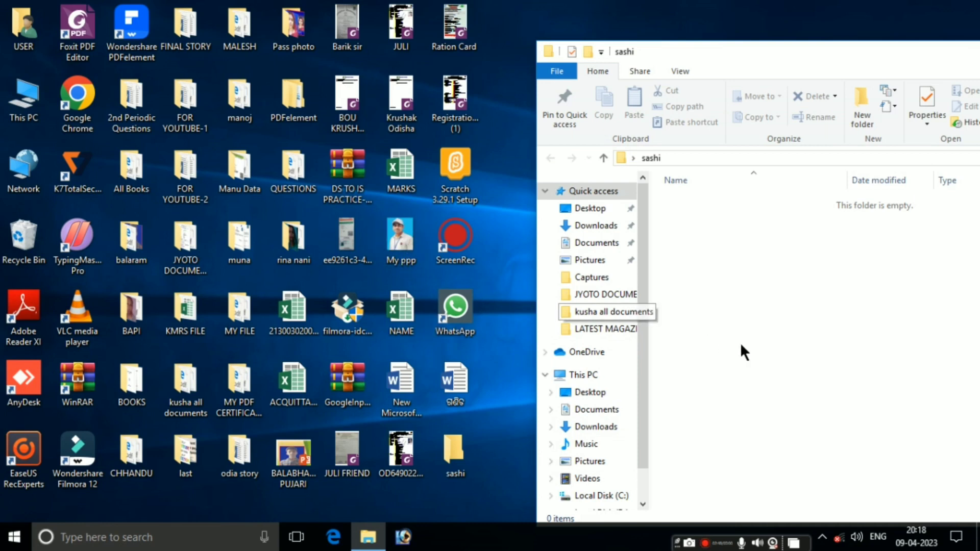
Move the My ppp image and the Krushak Odisha PDF from the desktop into the sashi folder, and close its window.
click(403, 241)
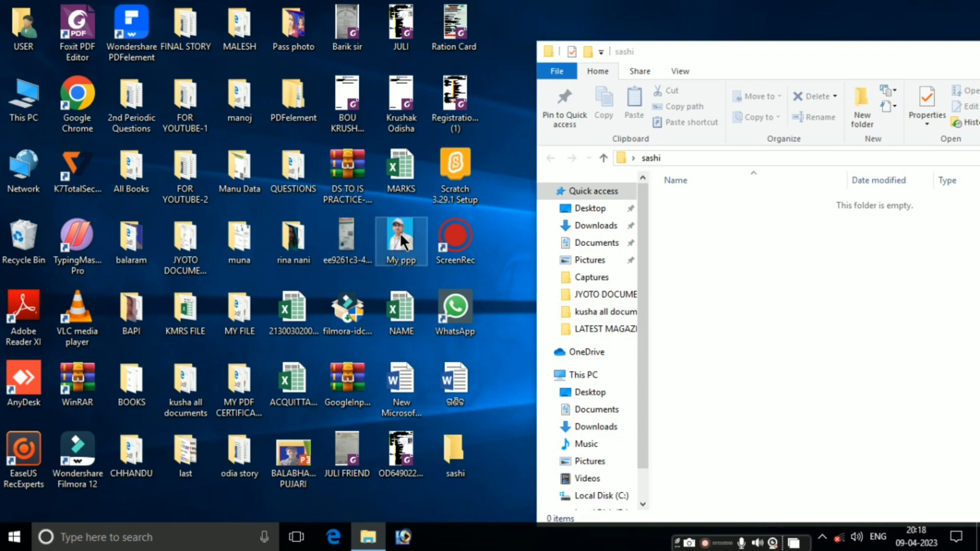
drag(401, 236, 778, 339)
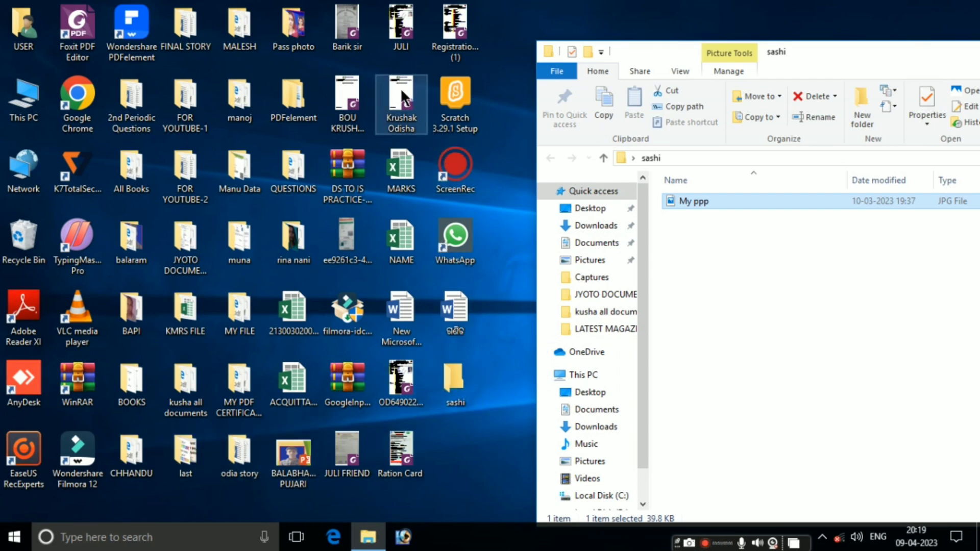
drag(405, 97, 777, 337)
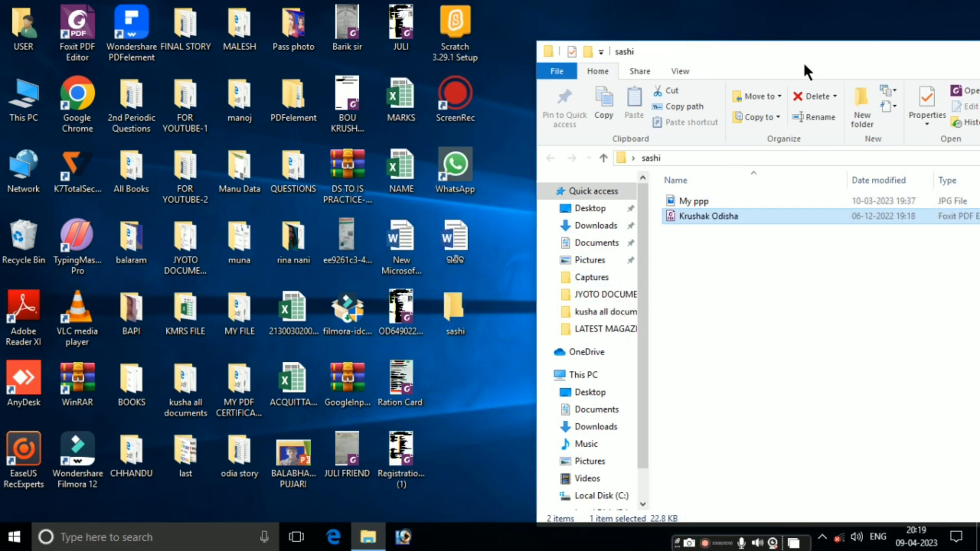
drag(804, 53, 691, 64)
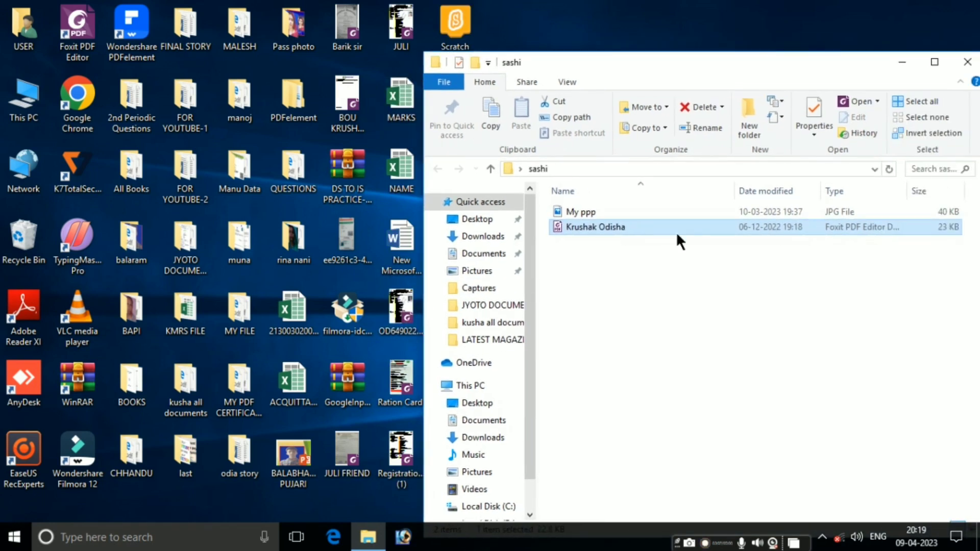
click(968, 61)
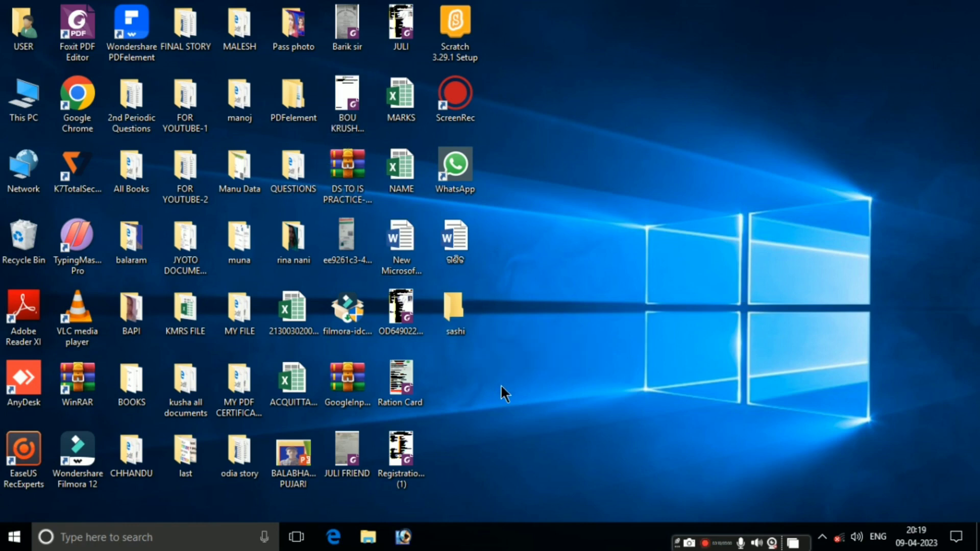
Reopen the sashi folder to view its files, minimising its window and bringing it back.
double_click(452, 313)
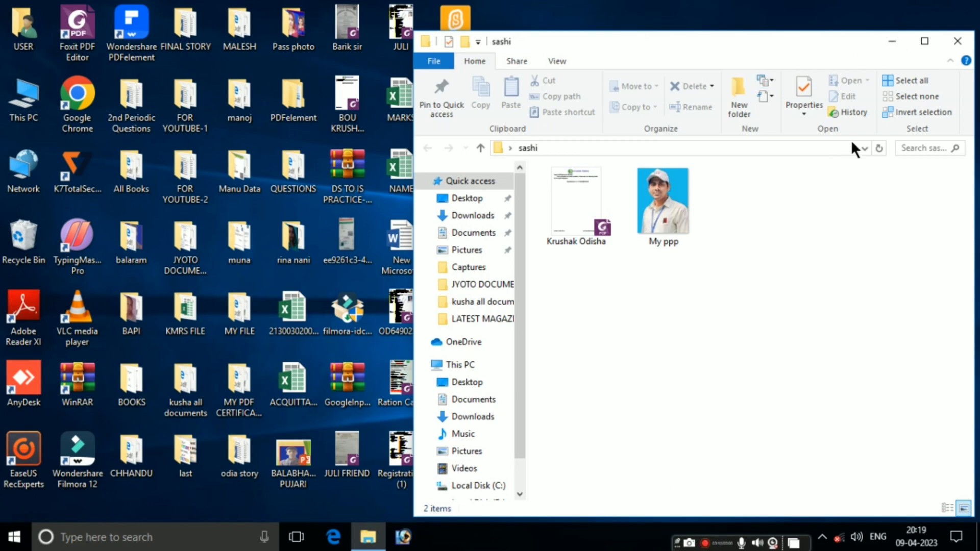
click(891, 42)
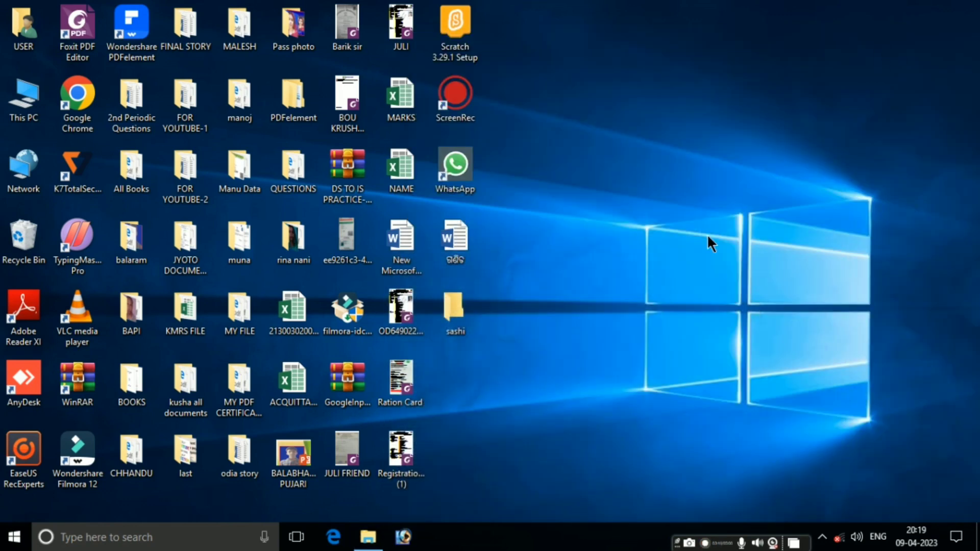
click(369, 545)
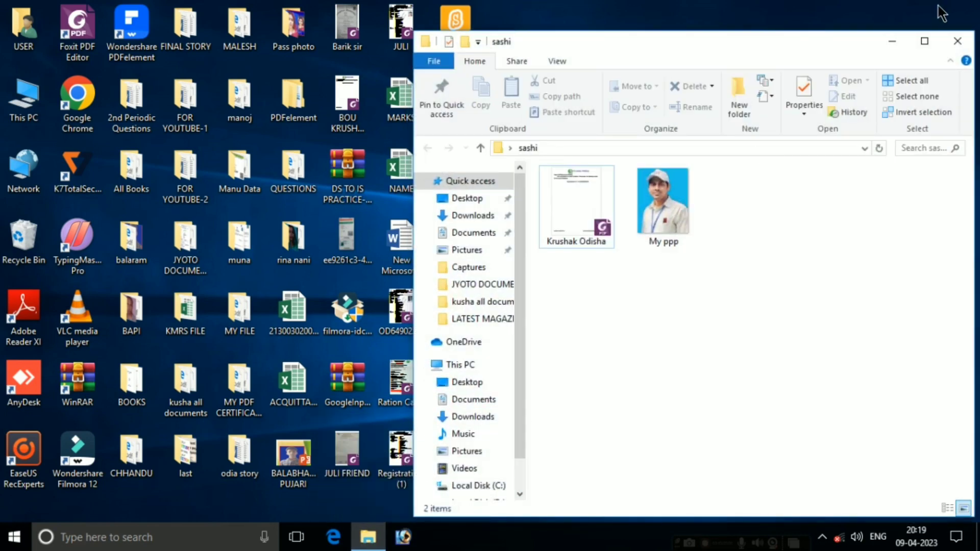
Maximise the sashi folder window, return it to its smaller size and close it.
click(924, 42)
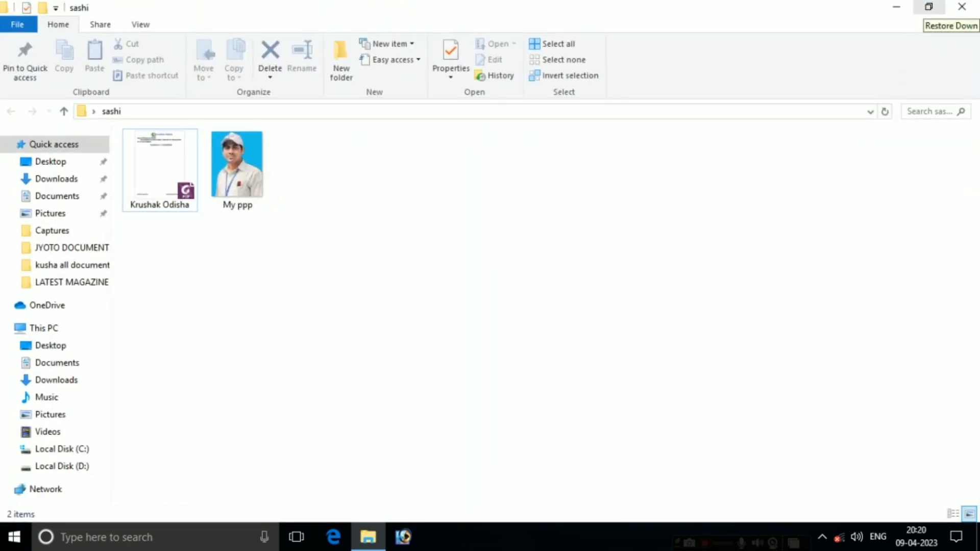
click(929, 7)
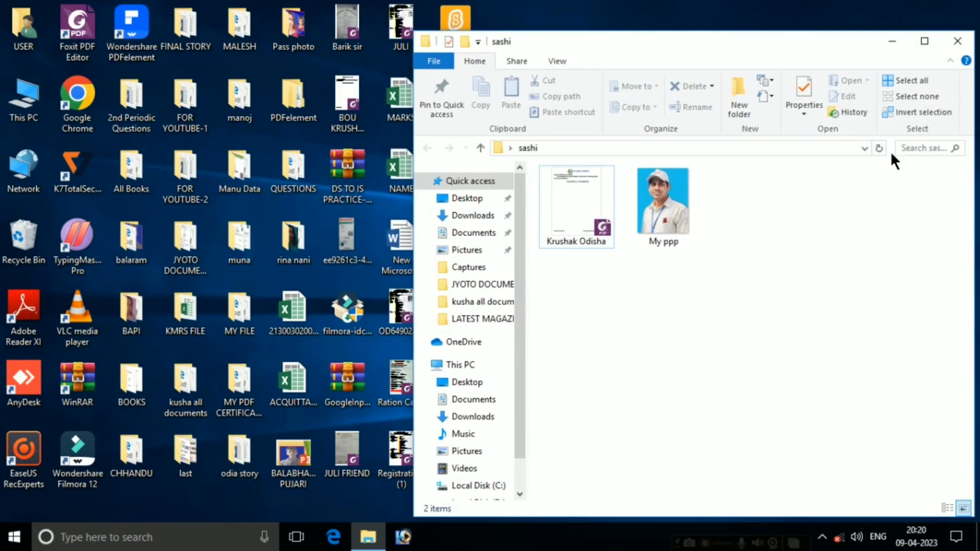
click(958, 41)
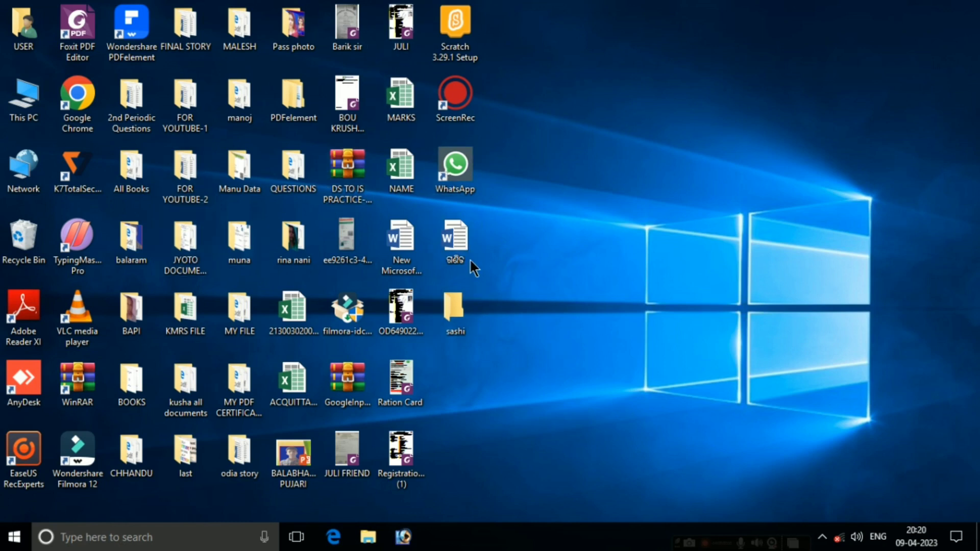
Display the desktop icons as large icons.
key(s)
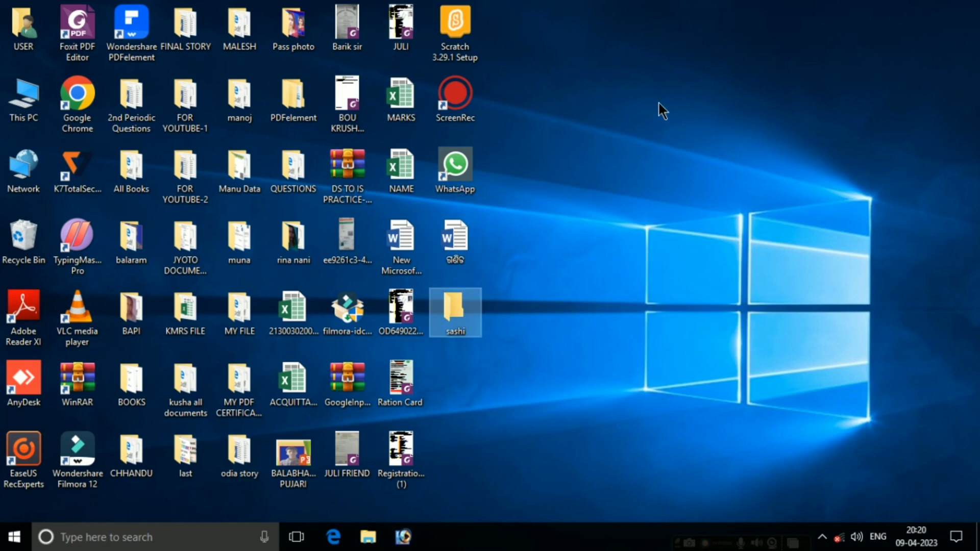
right_click(663, 109)
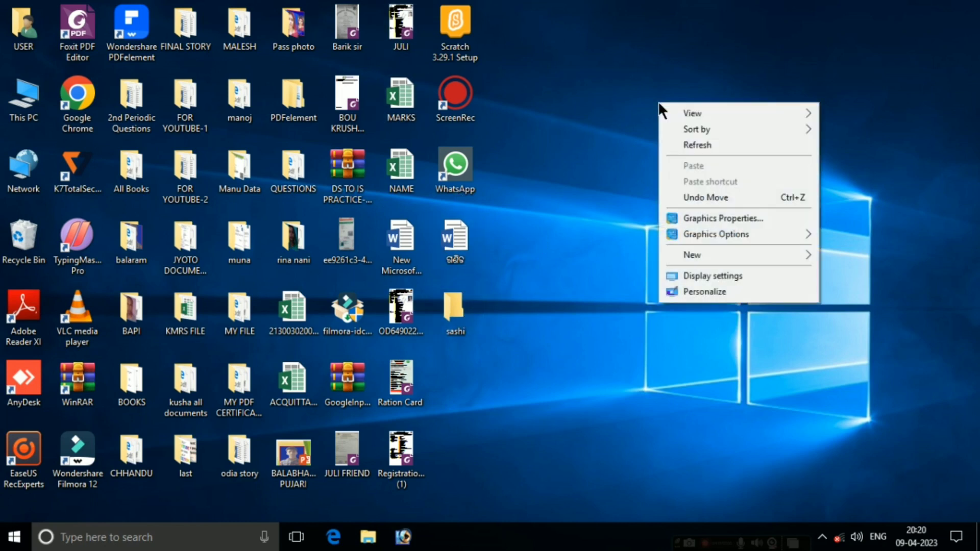
mouse_move(716, 109)
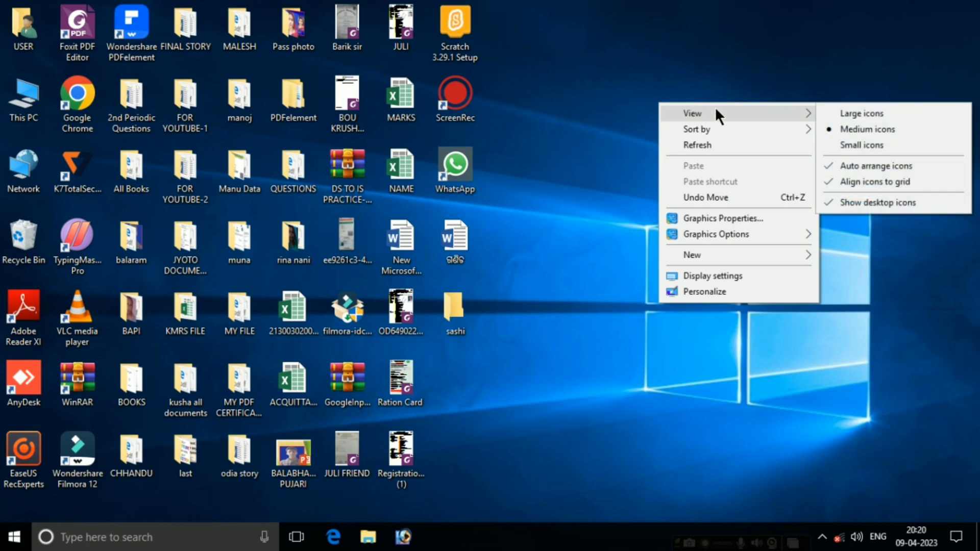
click(866, 113)
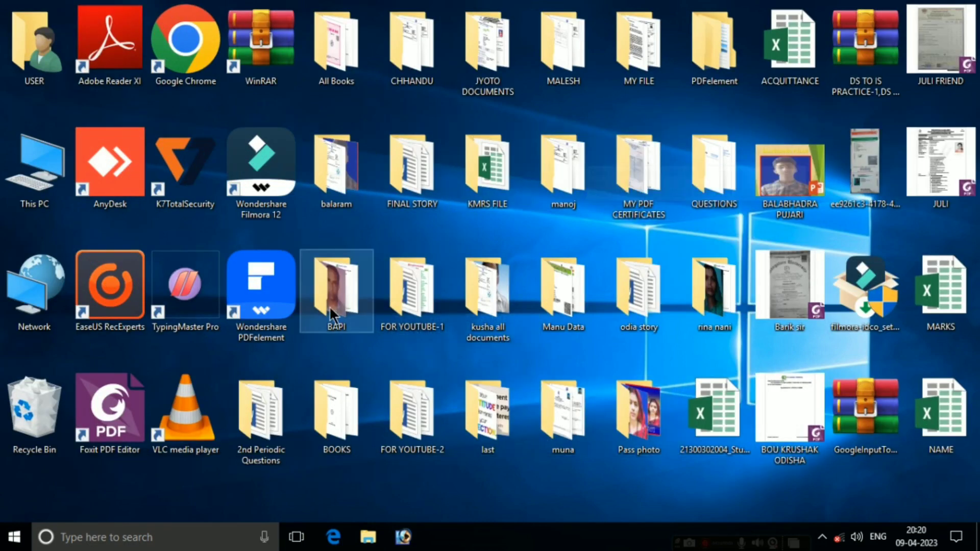
Switch the desktop icons to the small icon size.
right_click(542, 497)
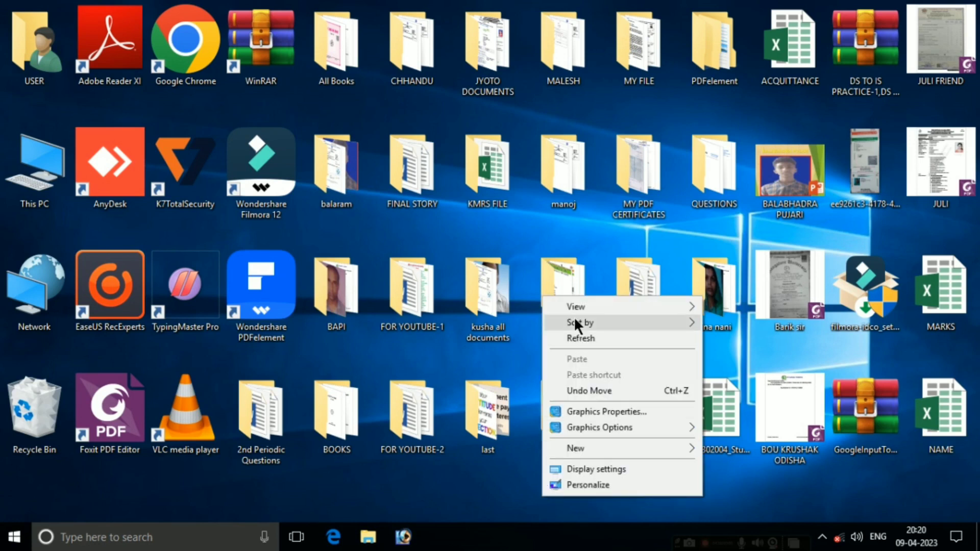
mouse_move(577, 305)
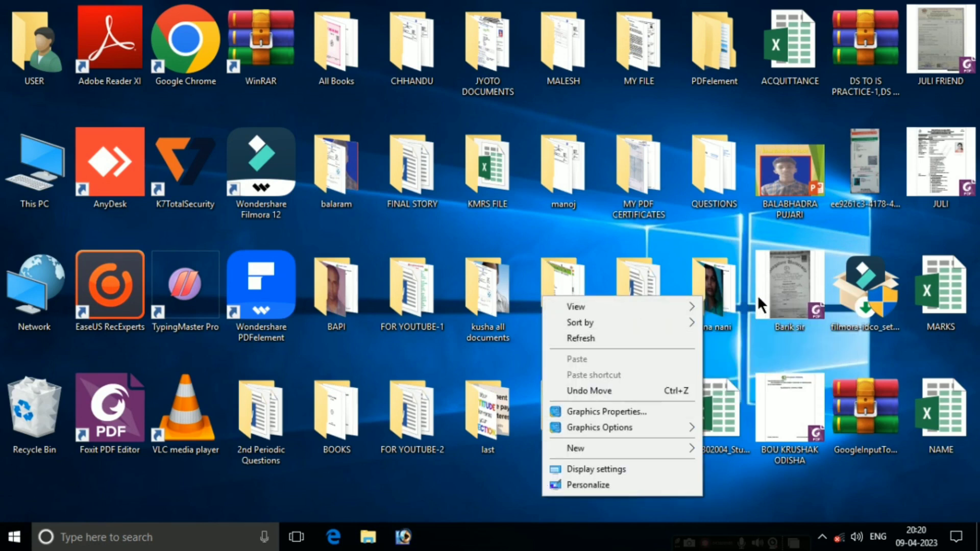
mouse_move(642, 309)
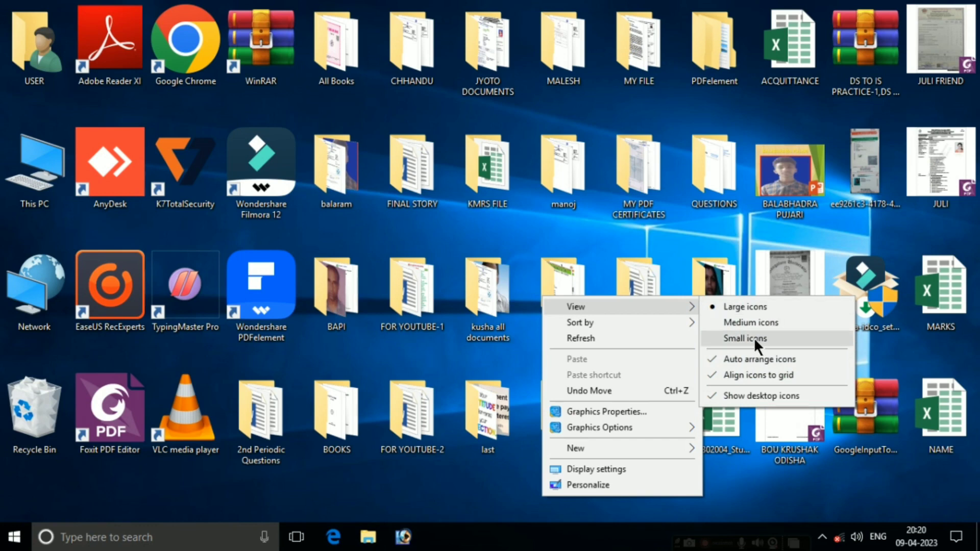
click(755, 338)
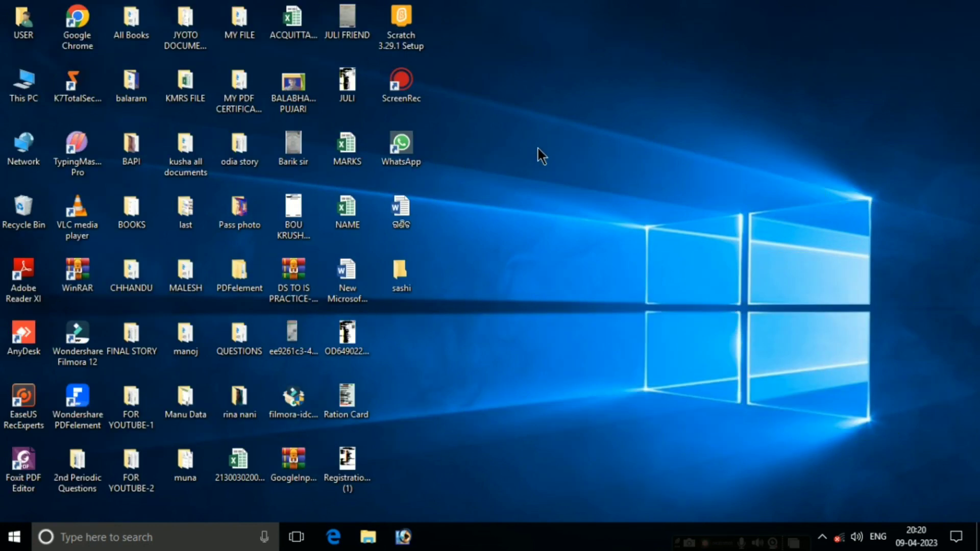
Set the desktop icons to medium size.
right_click(589, 133)
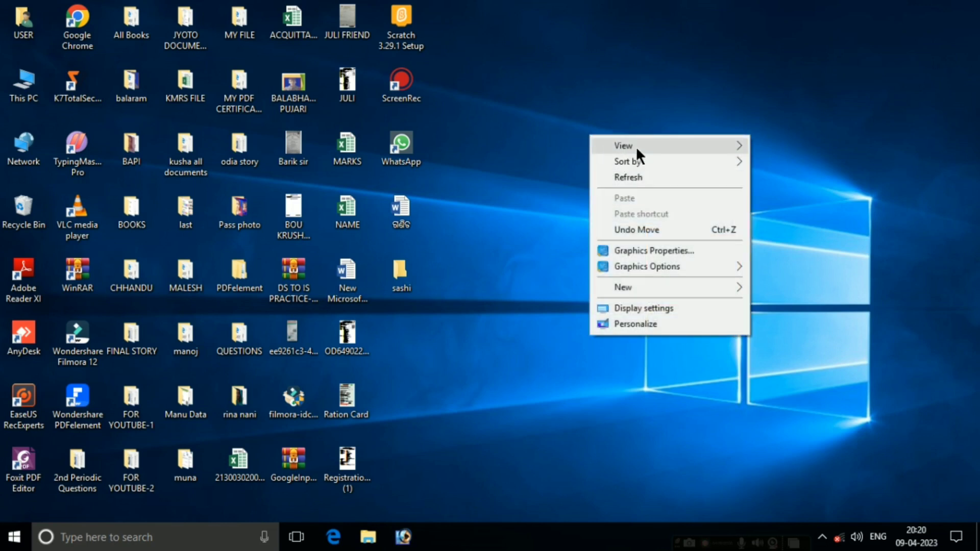
mouse_move(638, 145)
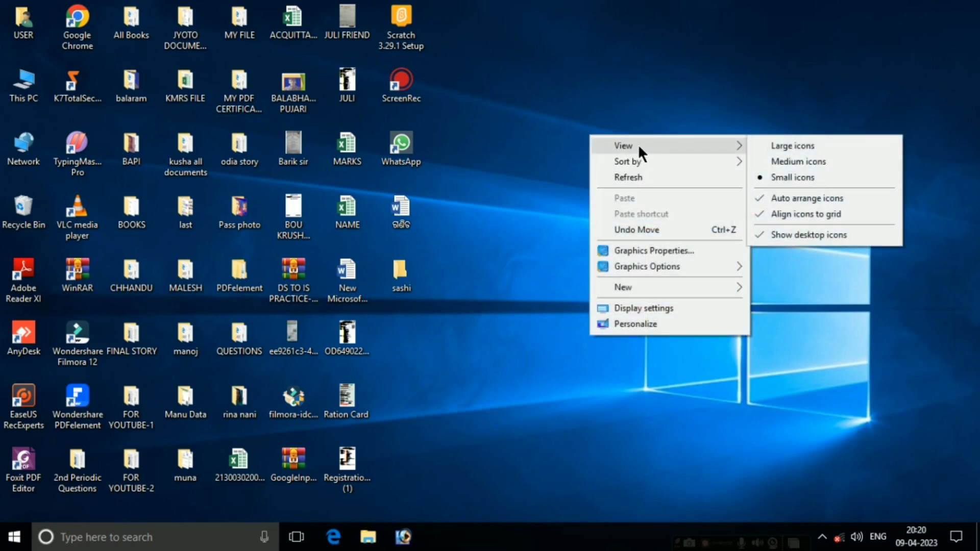
click(798, 161)
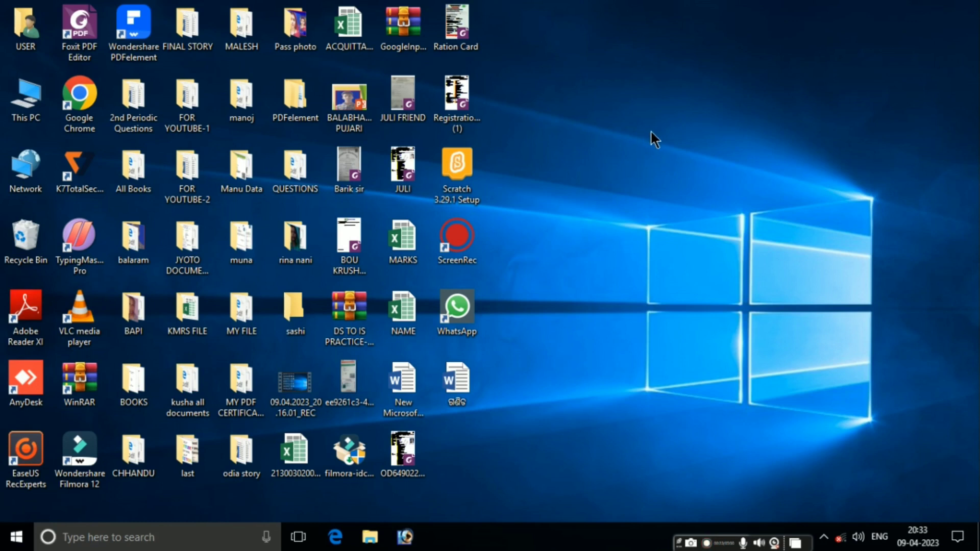
Turn off automatic arrangement of the desktop icons.
right_click(616, 81)
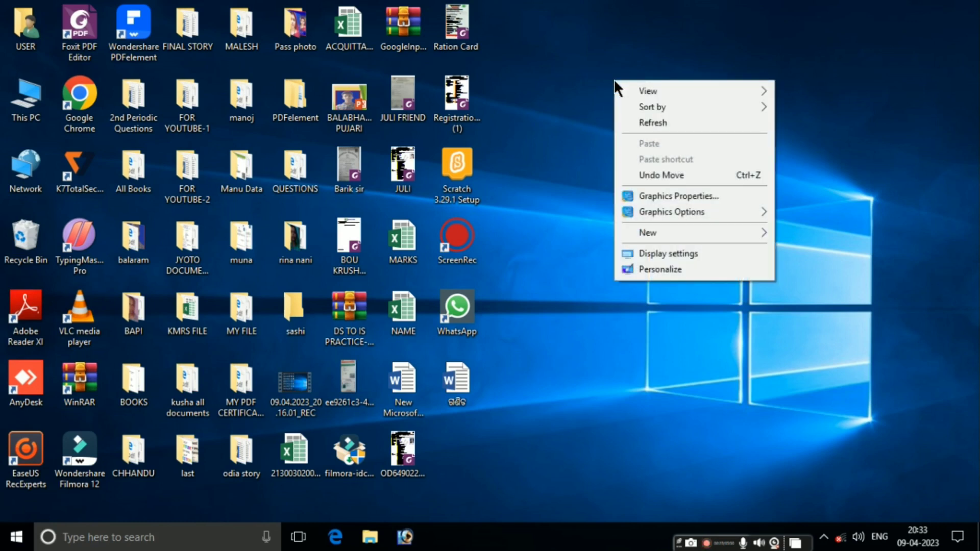
mouse_move(649, 86)
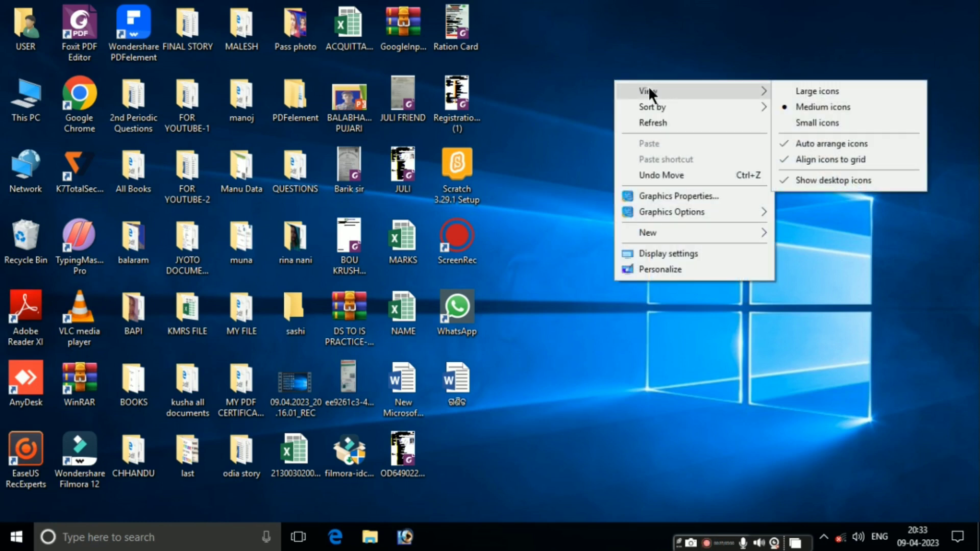
click(804, 143)
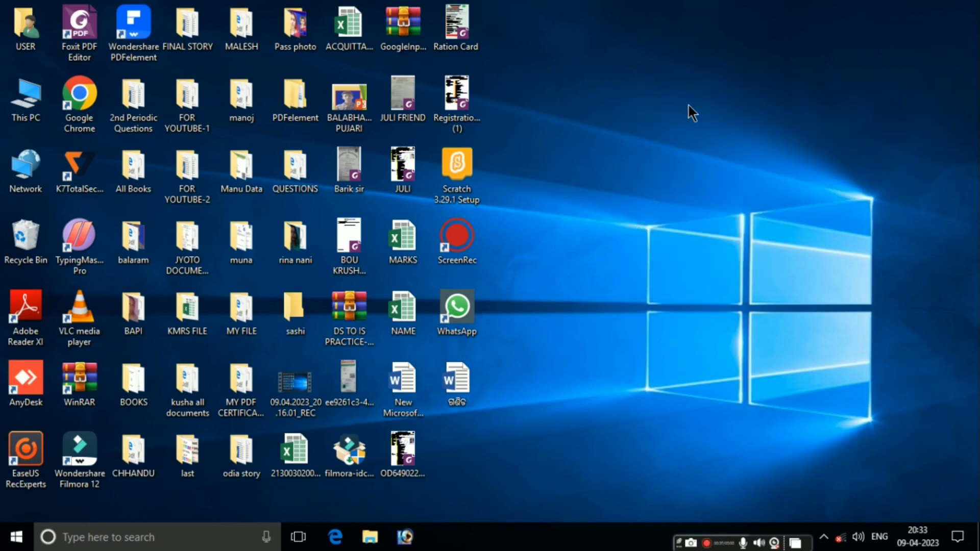
Move six desktop items, including NAME, MARKS, MY FILE and the New Microsoft document, to free spots in the empty desktop area.
click(396, 311)
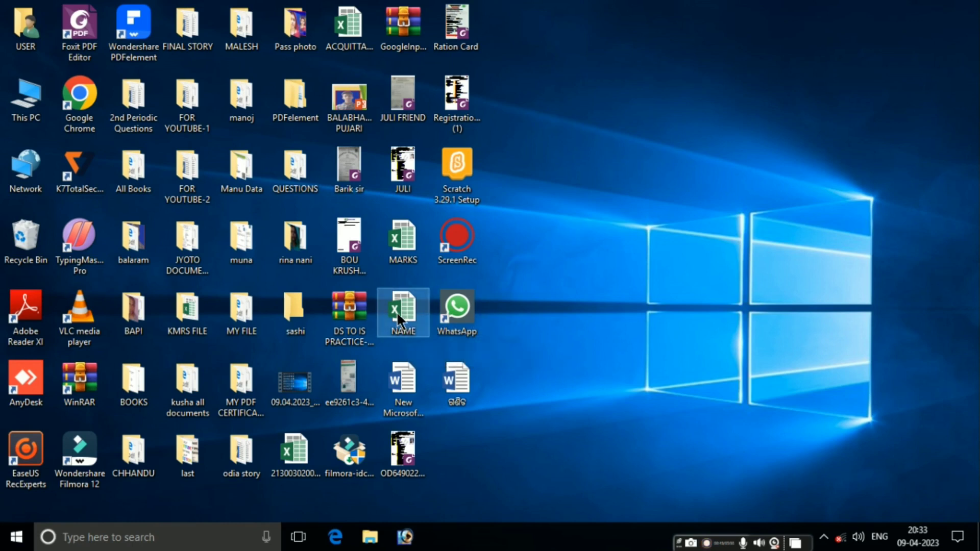
drag(397, 311, 878, 94)
click(296, 237)
drag(296, 238, 675, 168)
drag(248, 301, 625, 304)
drag(402, 245, 891, 246)
drag(407, 422, 891, 415)
drag(411, 453, 681, 453)
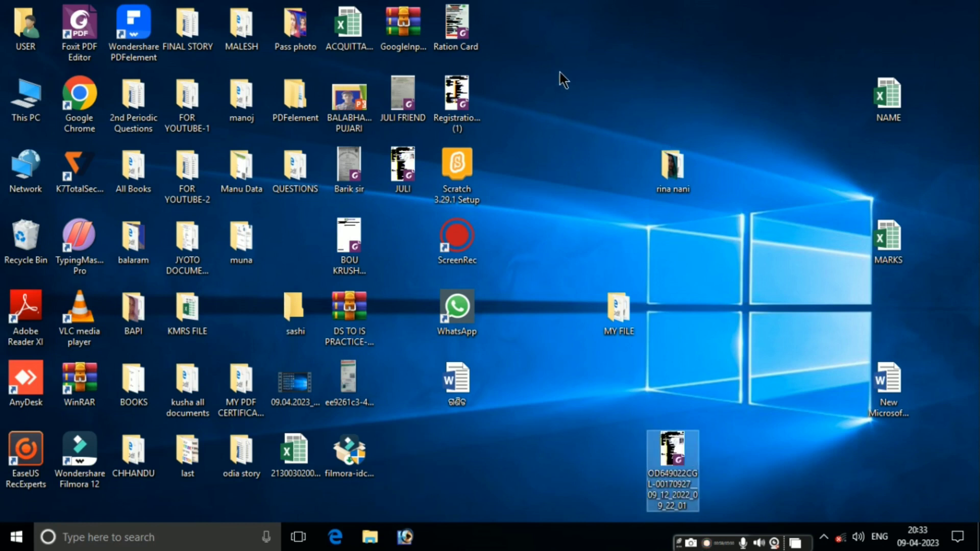
Turn automatic icon arrangement back on and try to move the sashi folder into the empty desktop area.
right_click(557, 60)
mouse_move(606, 68)
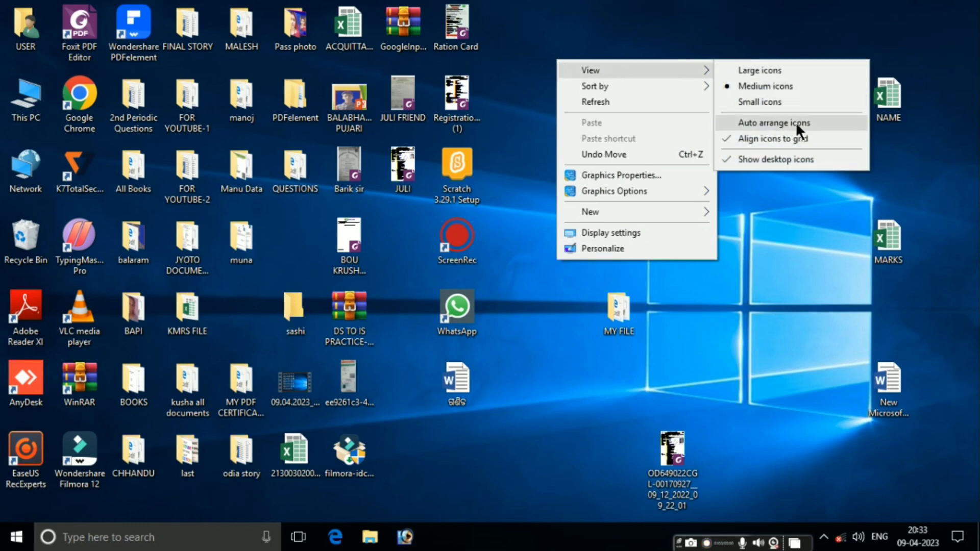
click(740, 123)
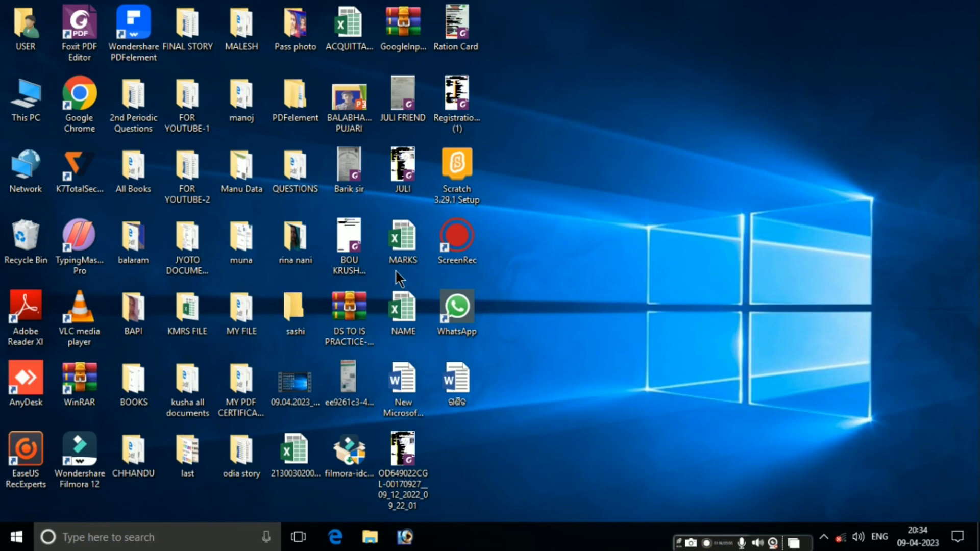
mouse_move(295, 323)
mouse_down()
mouse_move(444, 329)
mouse_move(749, 240)
mouse_move(610, 300)
mouse_up()
drag(455, 173, 639, 174)
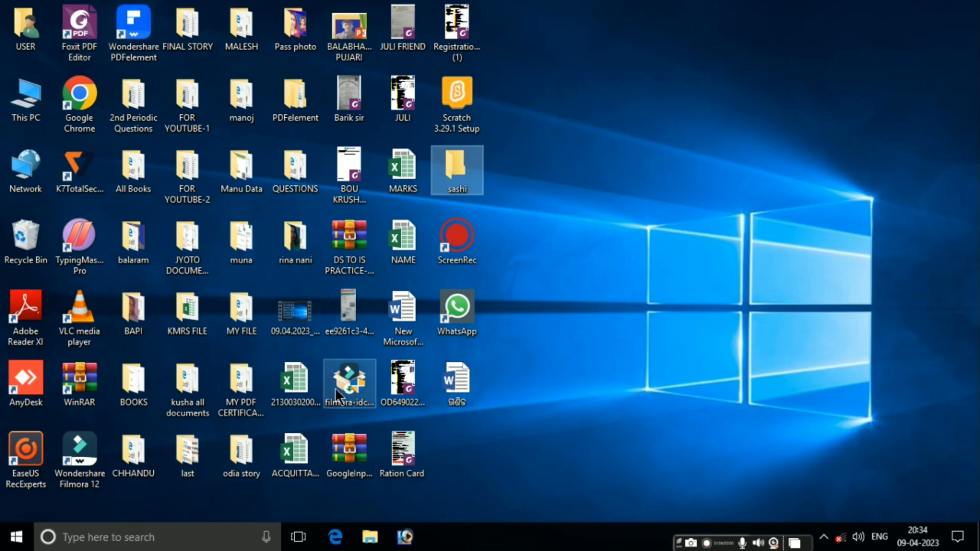
Hide all desktop icons.
right_click(728, 80)
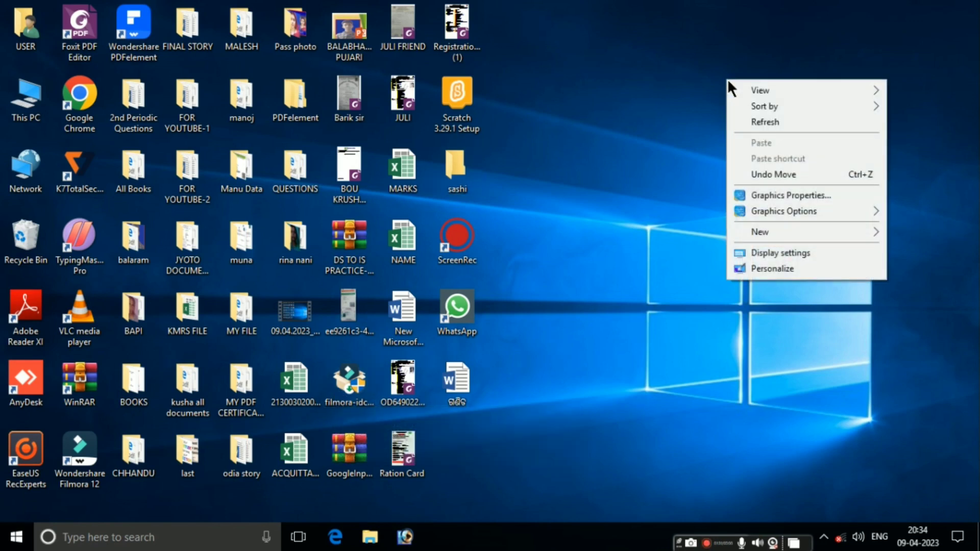
mouse_move(781, 90)
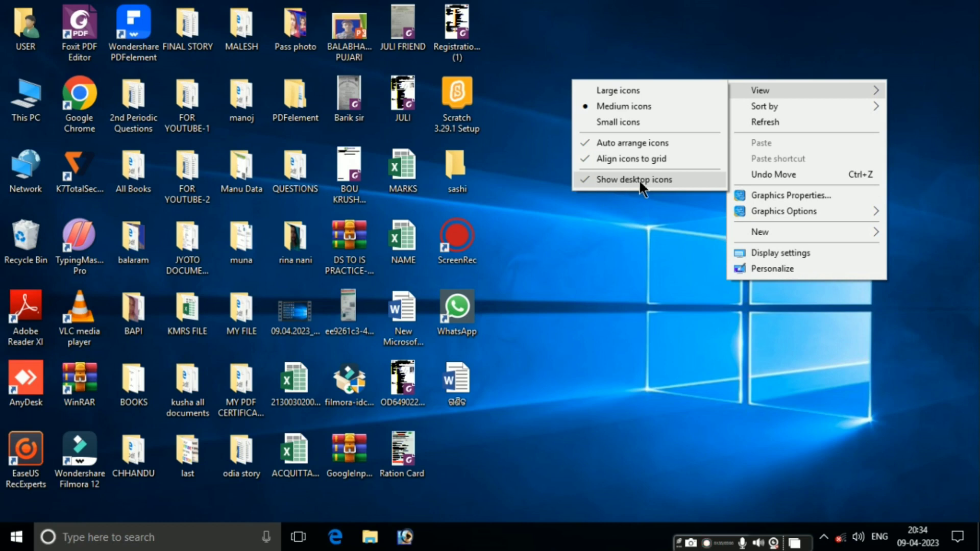
click(588, 180)
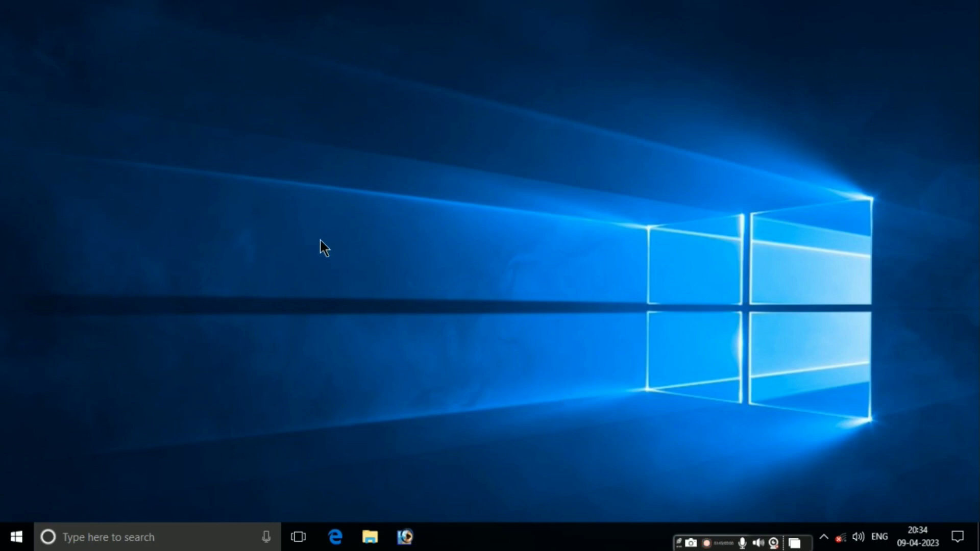
Show the hidden desktop icons again.
right_click(405, 191)
mouse_move(441, 199)
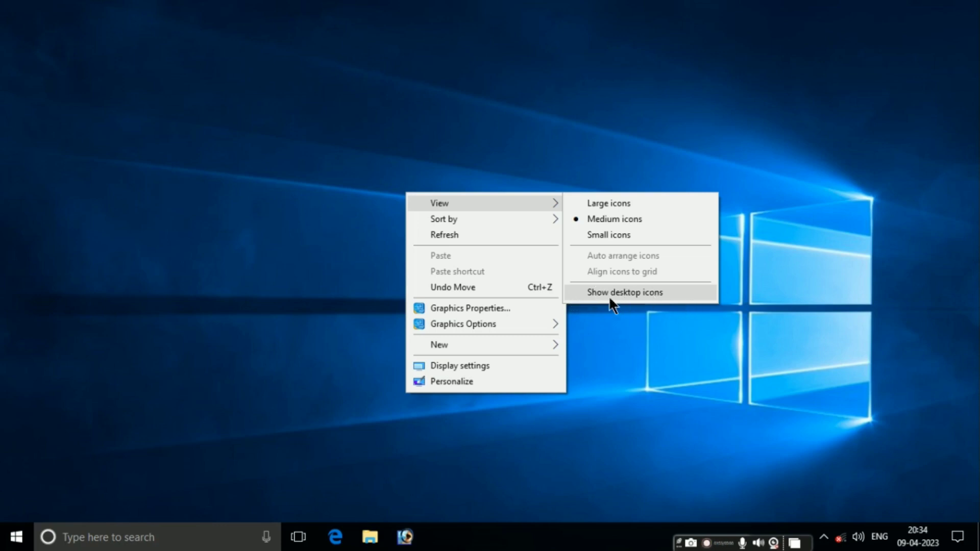
click(622, 291)
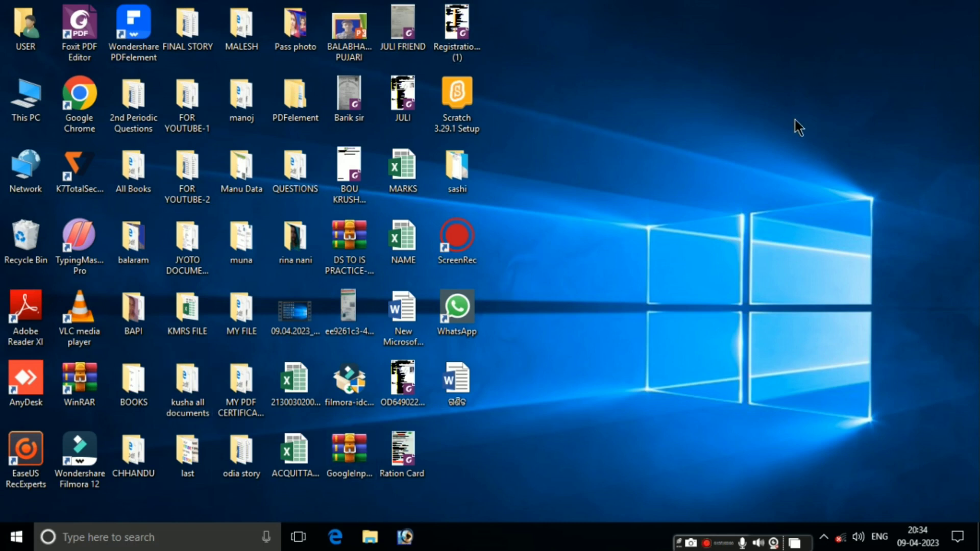
Sort the desktop icons by date modified.
right_click(714, 72)
mouse_move(734, 94)
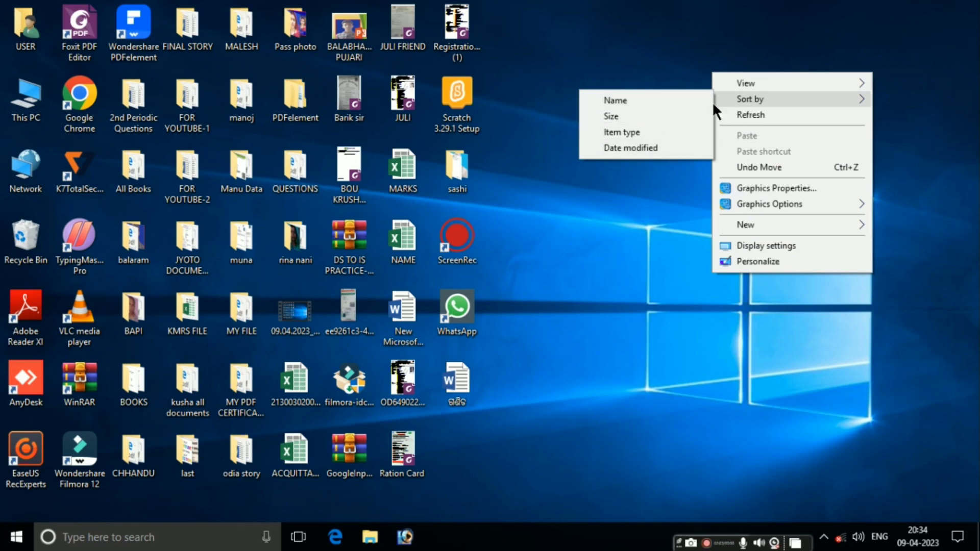
click(617, 148)
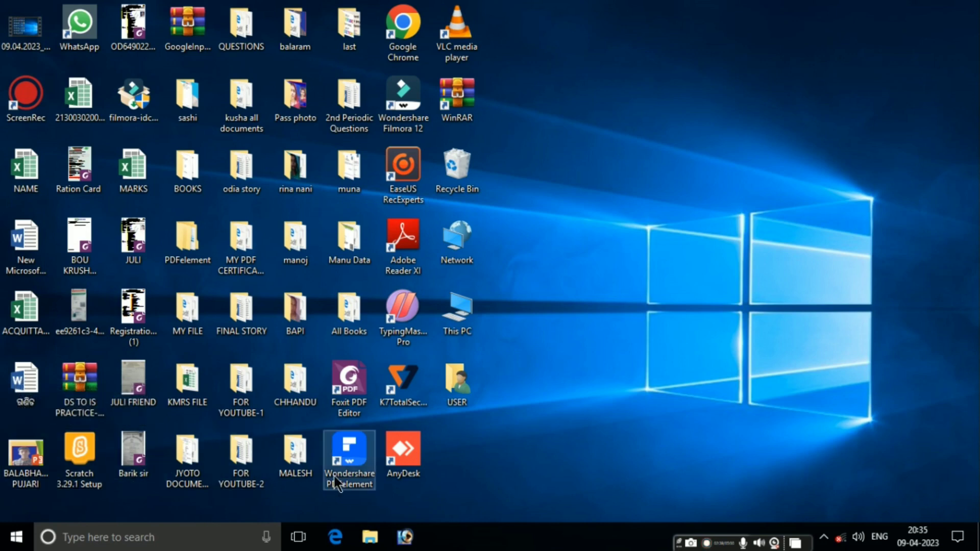
Sort the desktop icons by name.
right_click(693, 45)
mouse_move(750, 69)
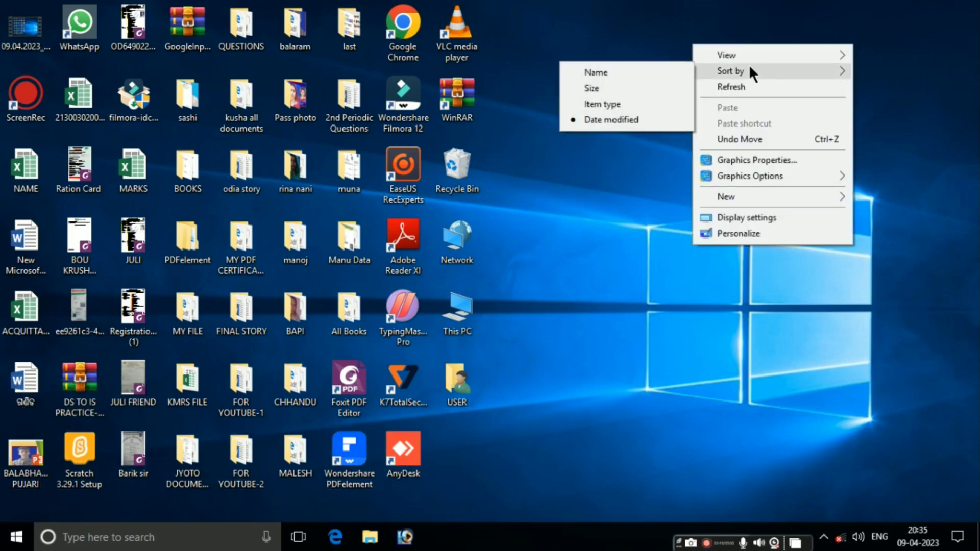
click(597, 72)
right_click(689, 113)
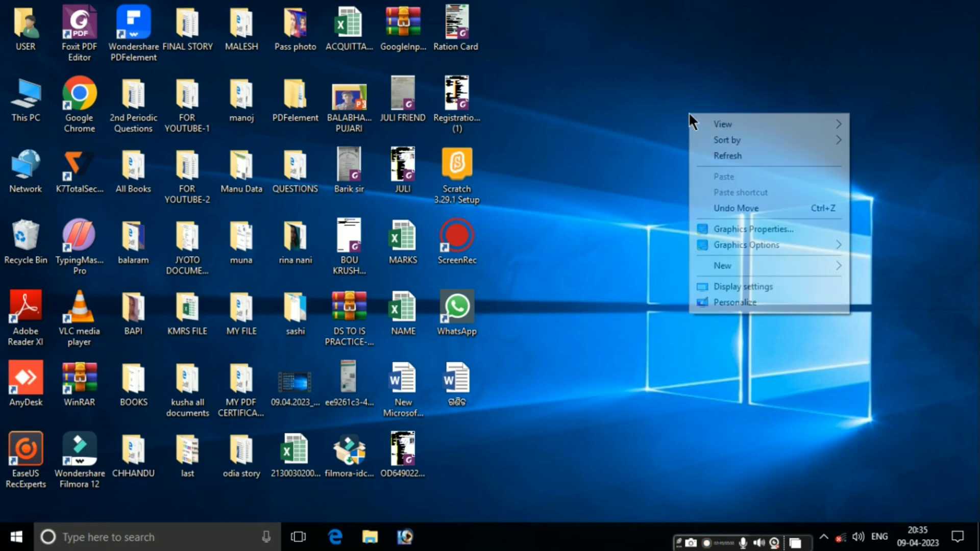
mouse_move(731, 131)
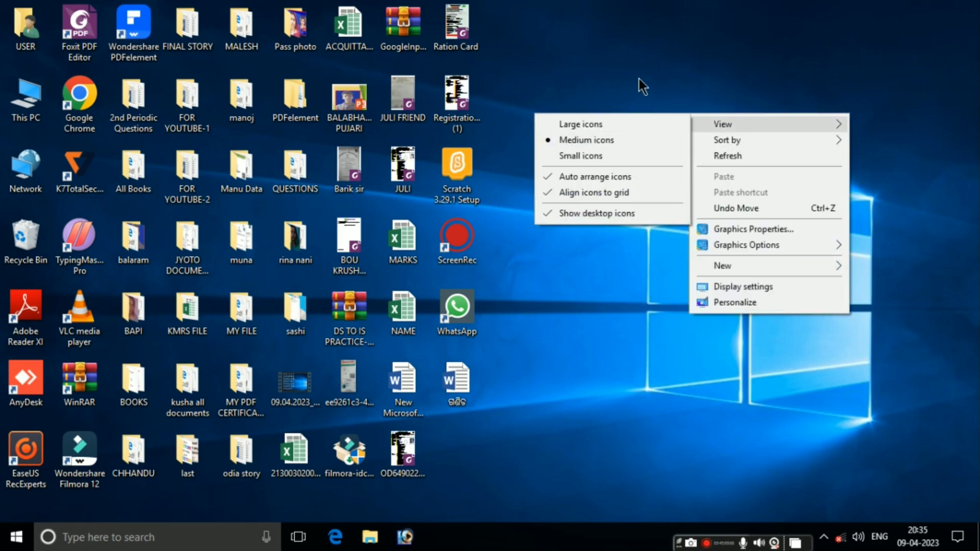
click(641, 78)
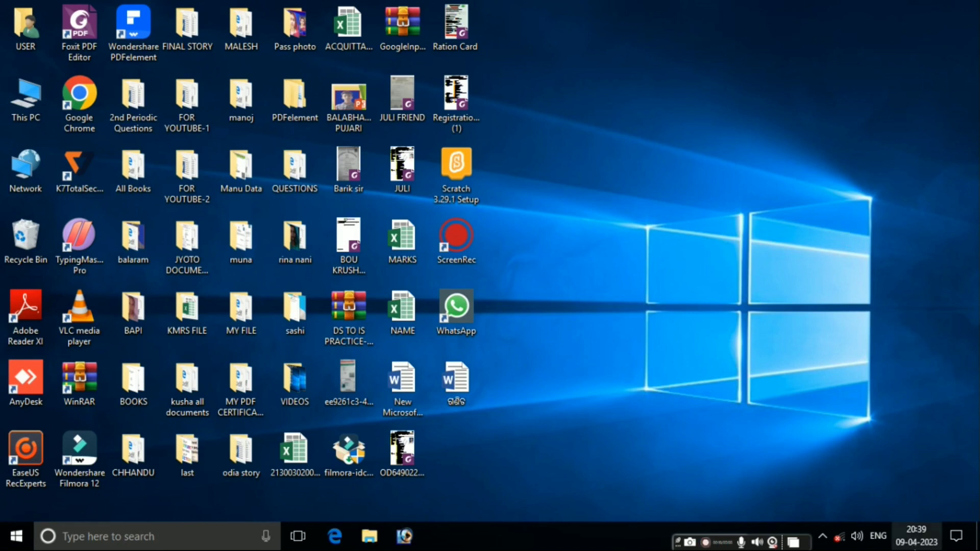
Open the system date and time settings and turn off setting the time automatically.
mouse_move(917, 536)
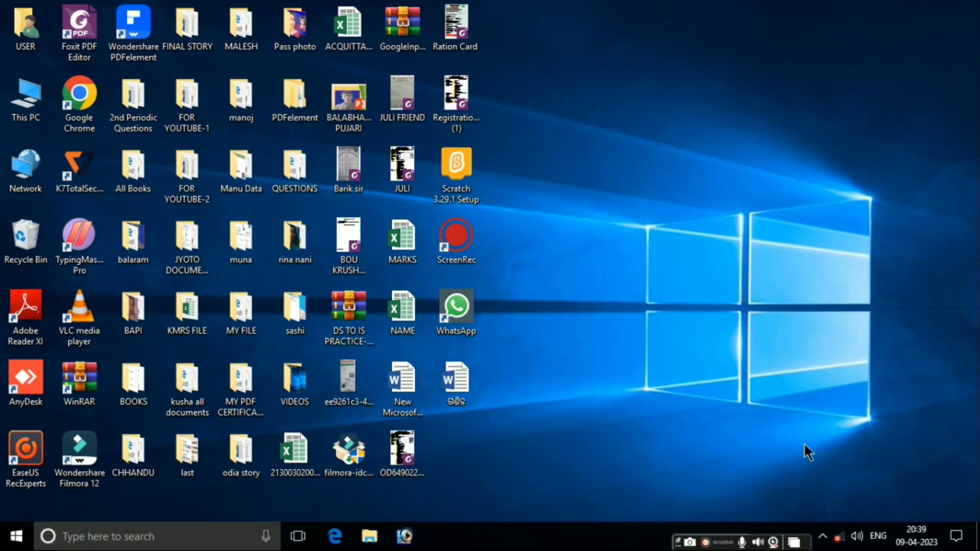
right_click(923, 546)
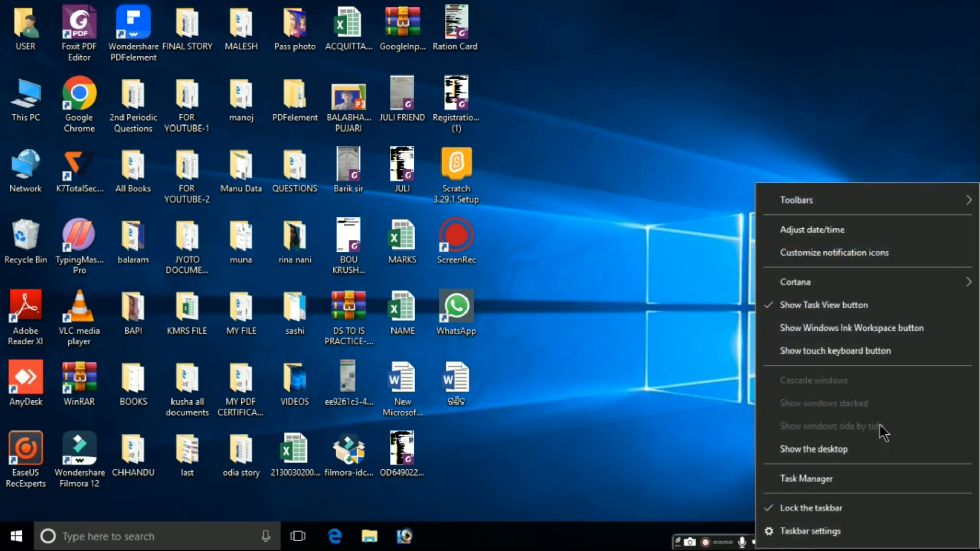
click(828, 230)
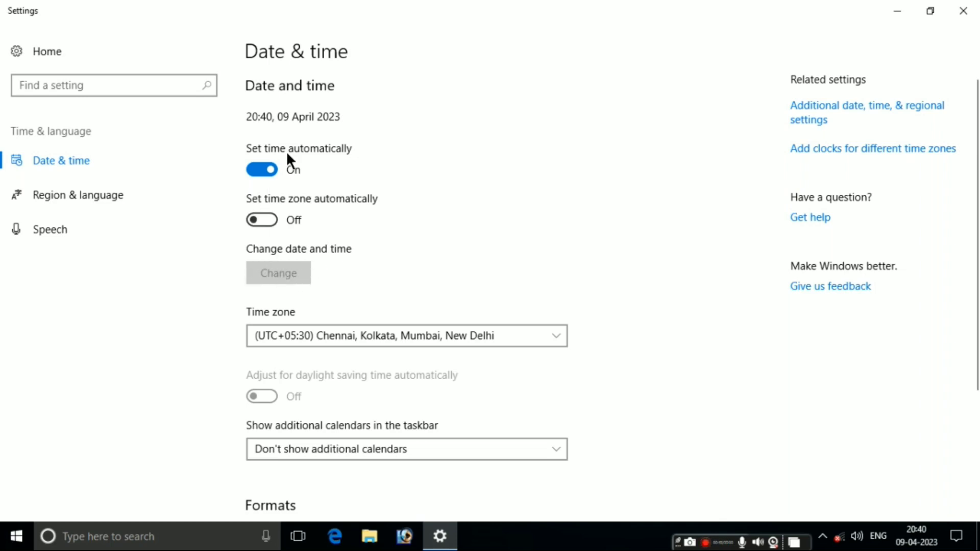
click(264, 170)
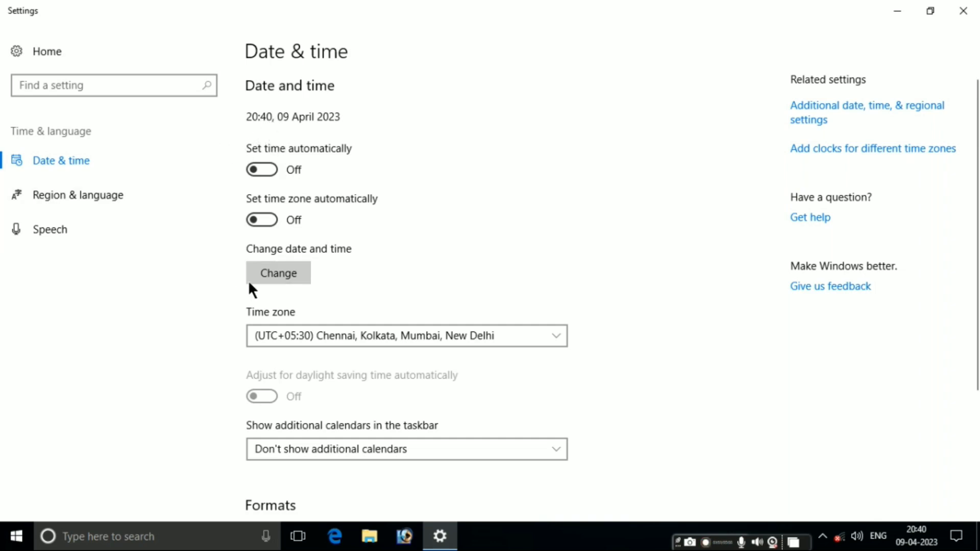
Set the minutes of the system time to 42 manually, look at the day choices, and apply the change.
click(280, 273)
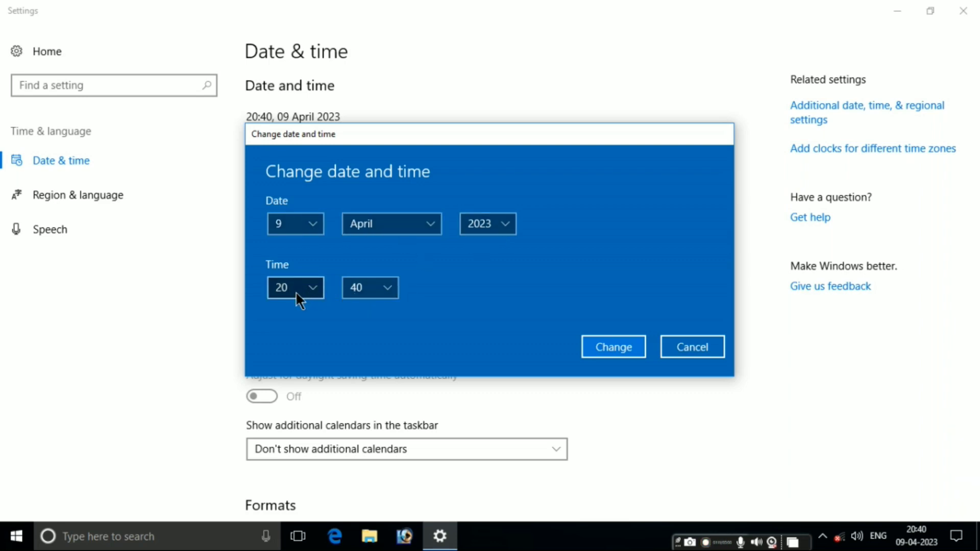
click(389, 289)
click(364, 337)
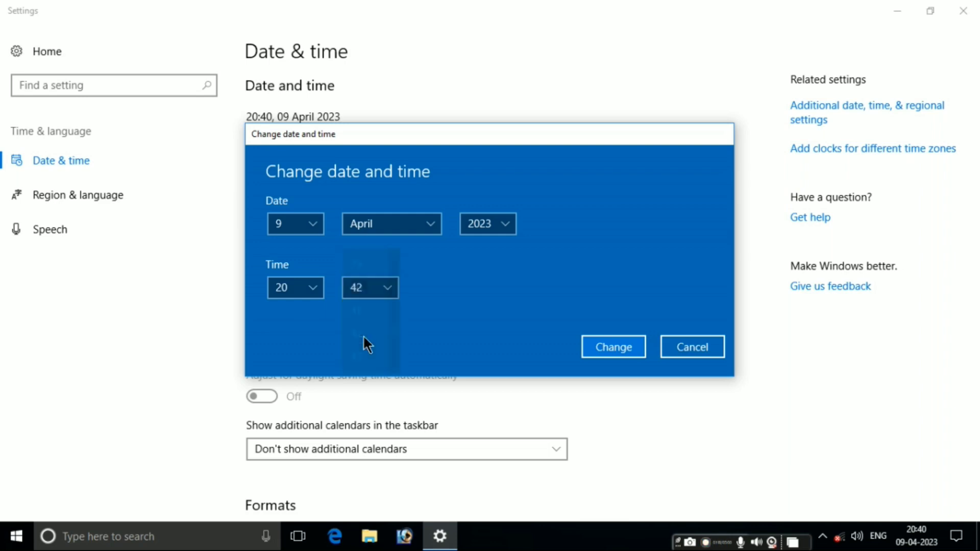
click(318, 225)
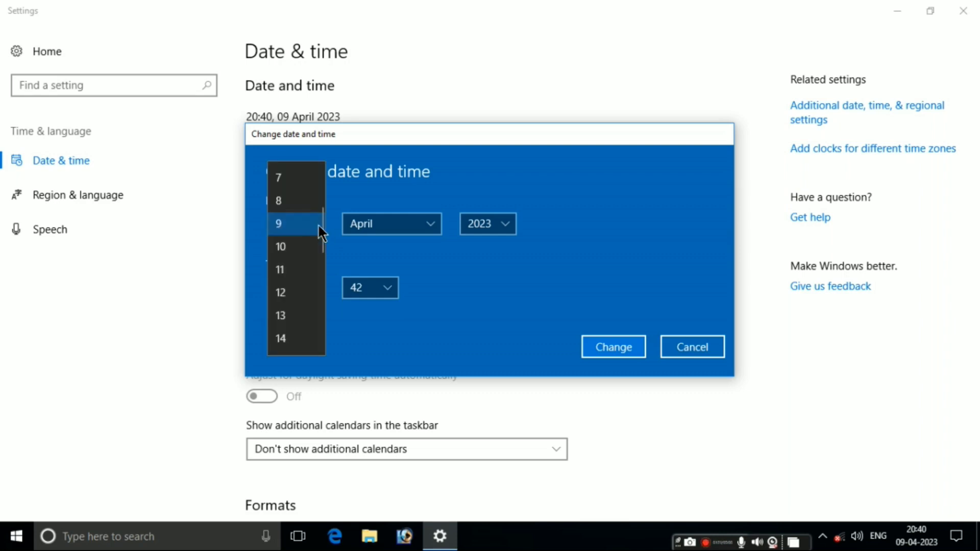
click(370, 250)
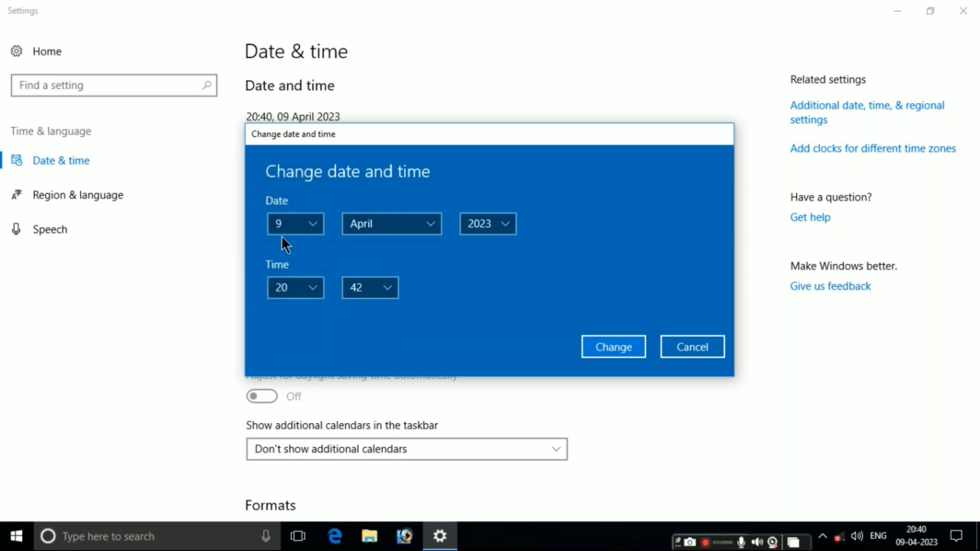
click(629, 348)
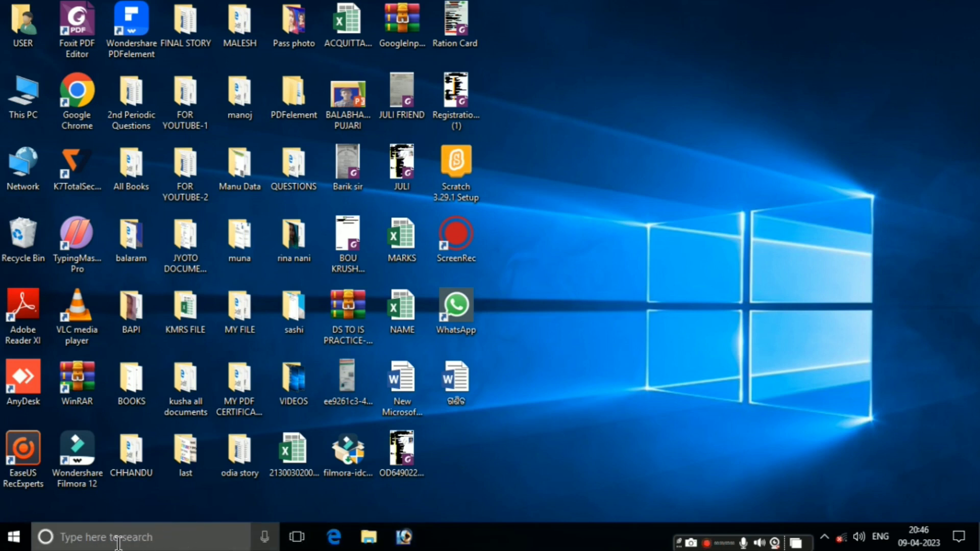
Search Windows for PAINT and open the Paint desktop app.
click(102, 537)
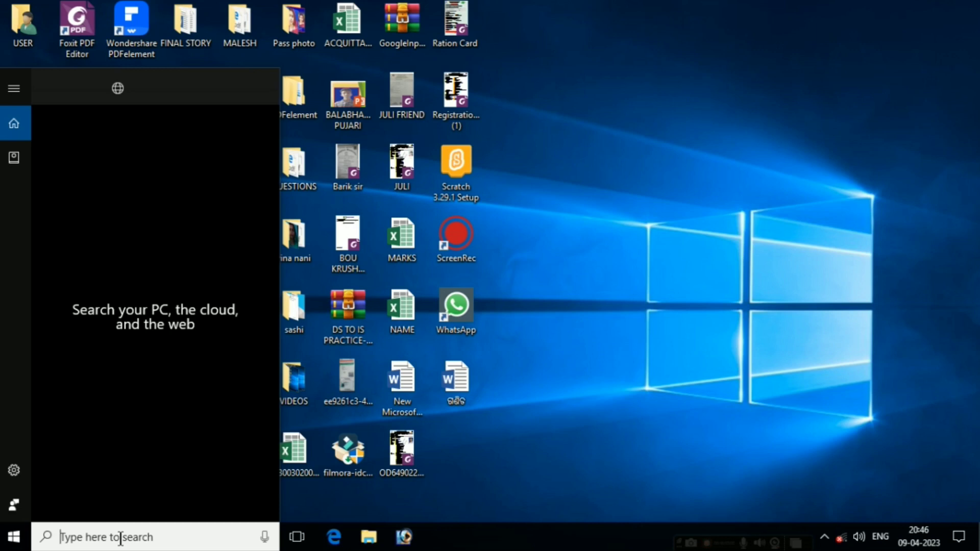
text(PA)
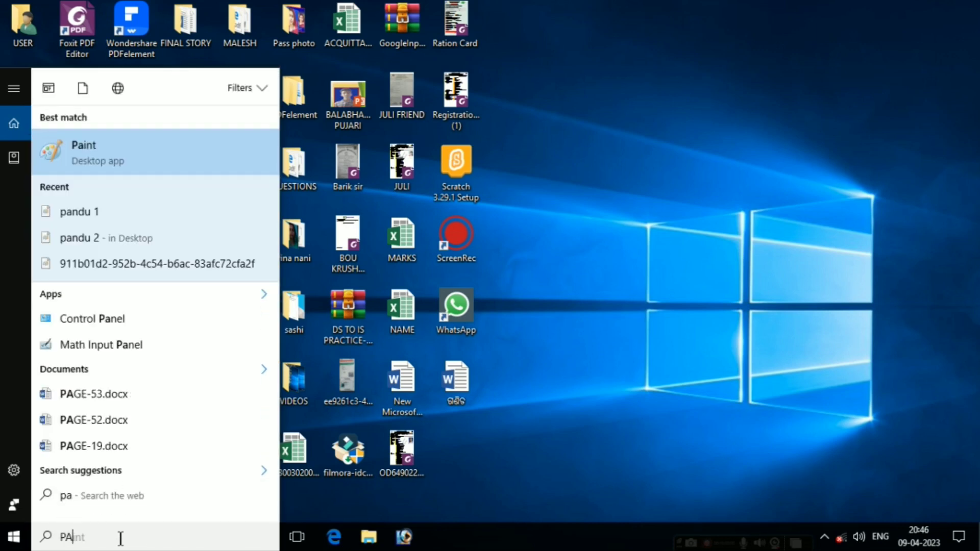
text(INT)
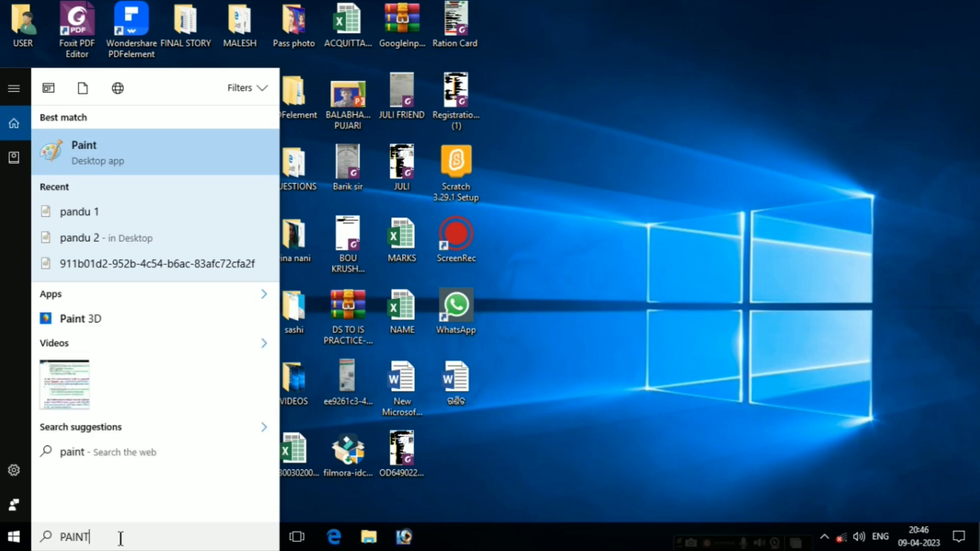
key(Return)
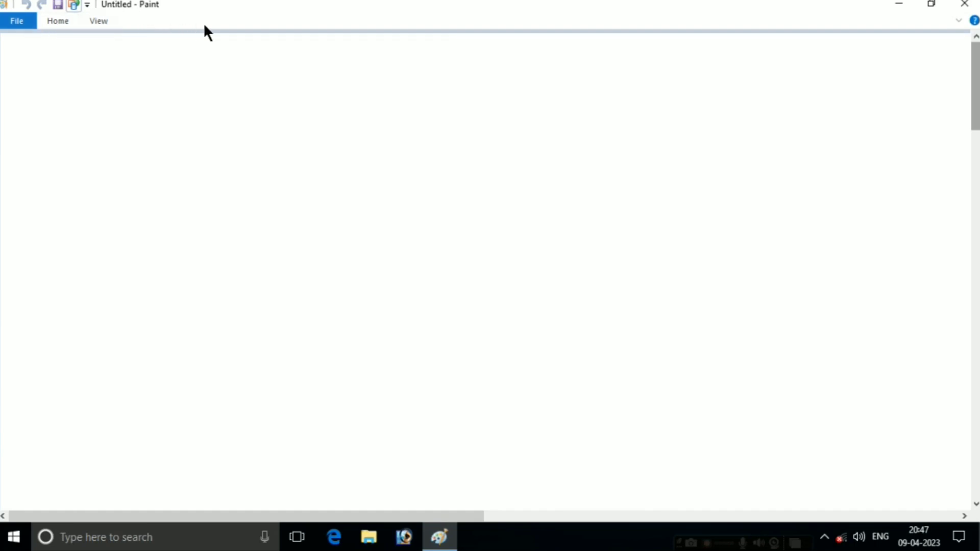
Stop minimizing the Paint ribbon and choose the Pencil tool.
right_click(190, 22)
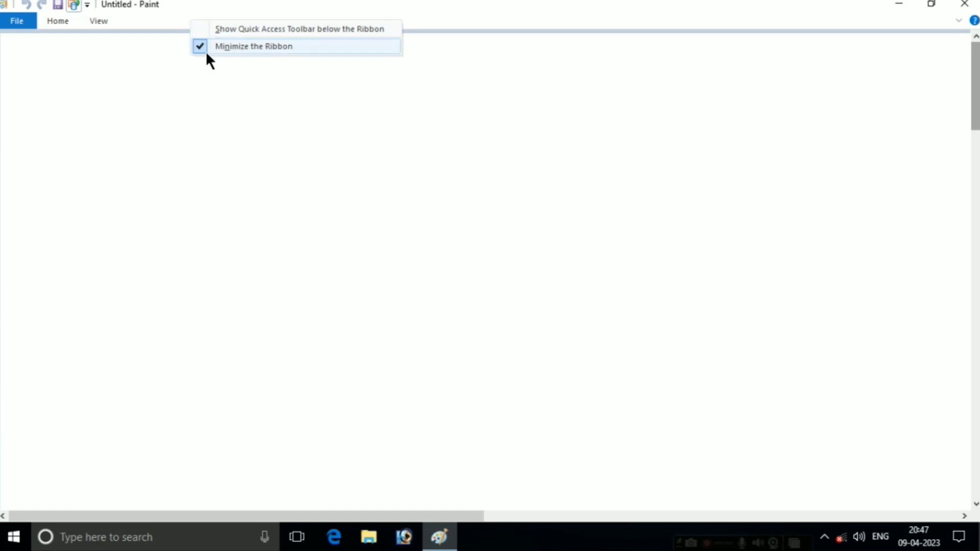
click(234, 47)
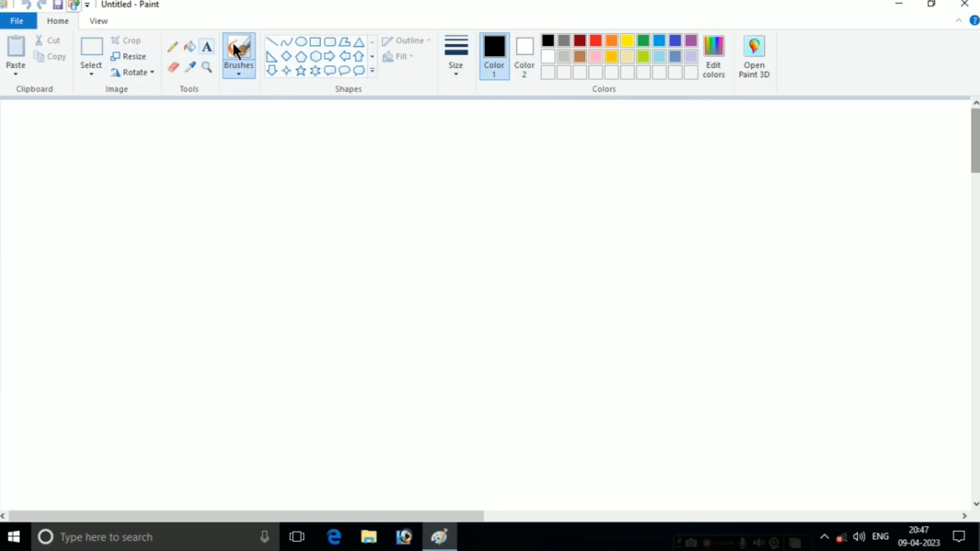
click(175, 47)
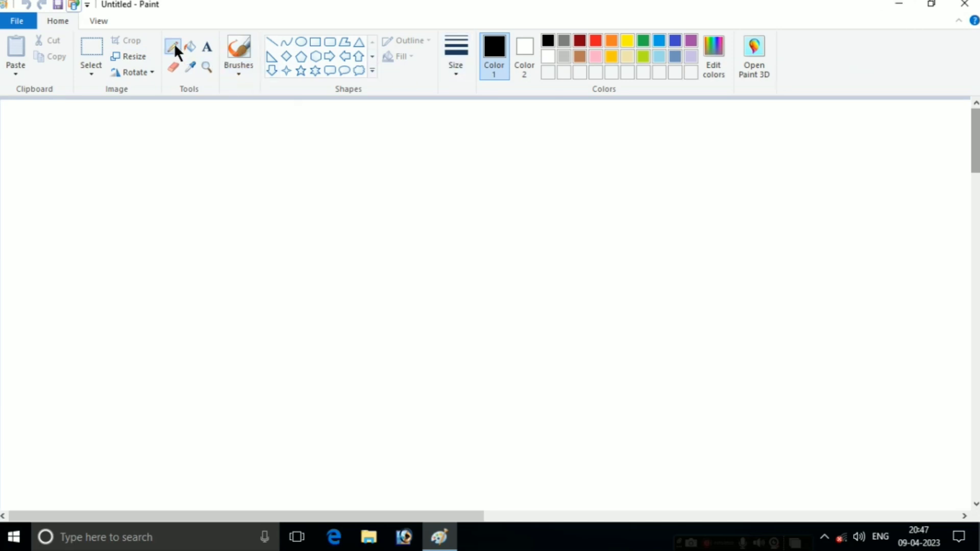
Draw a wavy freehand red line in the upper part of the canvas, and close Paint without saving.
click(596, 41)
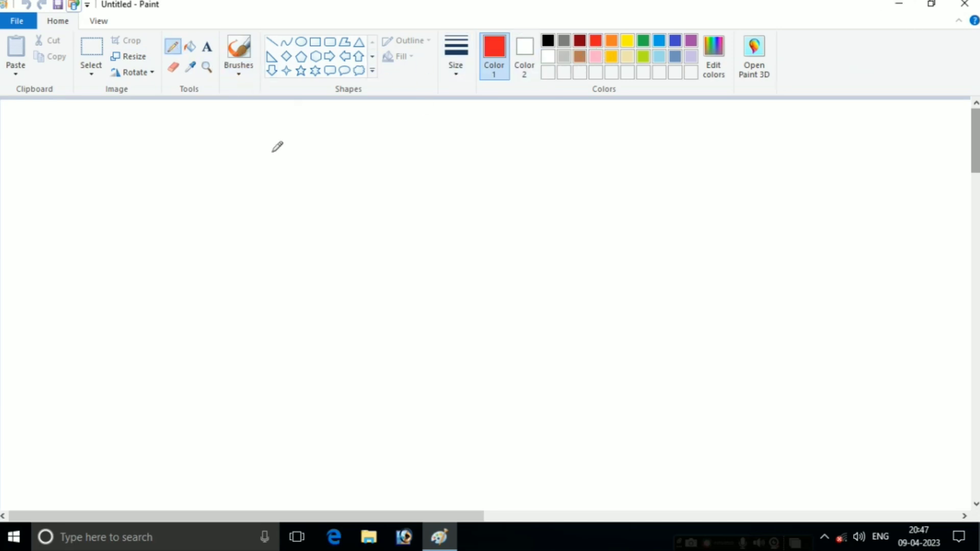
mouse_move(256, 138)
mouse_down()
mouse_move(235, 169)
mouse_move(303, 166)
mouse_move(360, 192)
mouse_move(398, 159)
mouse_move(422, 161)
mouse_up()
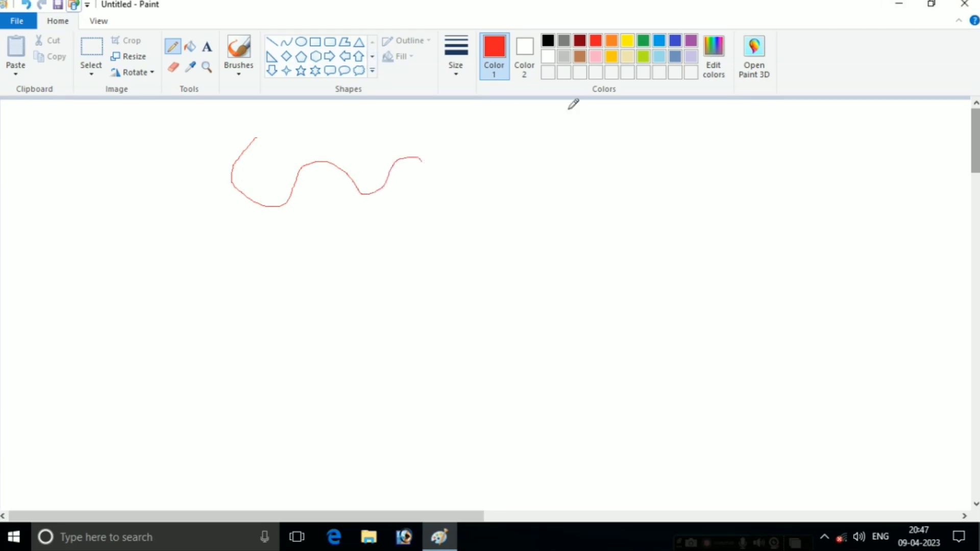
click(965, 4)
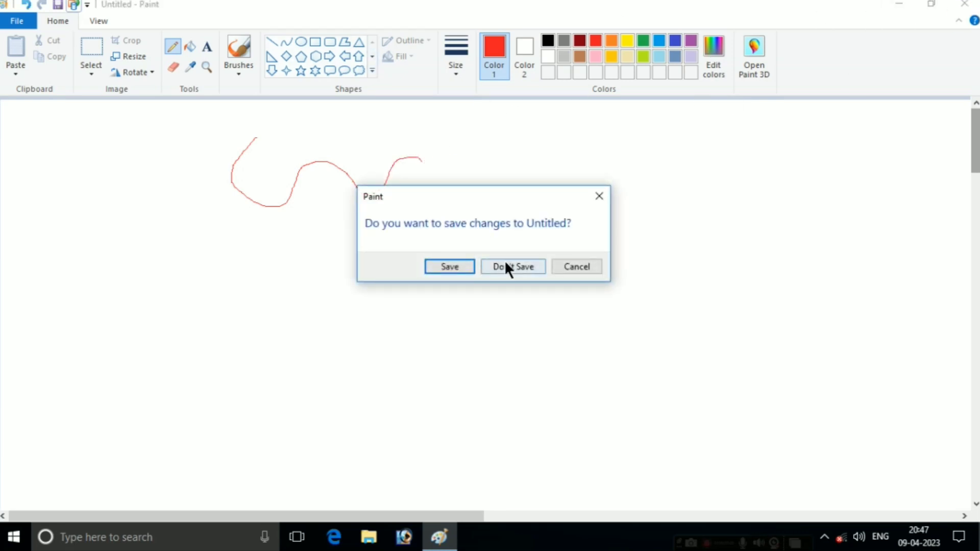
click(524, 267)
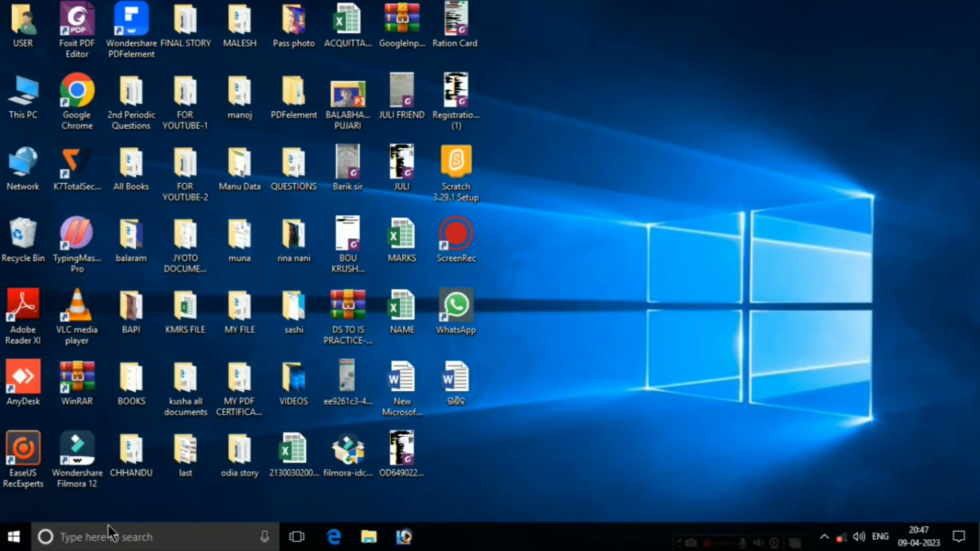
Search Windows for CALCU and open the Calculator app.
click(115, 539)
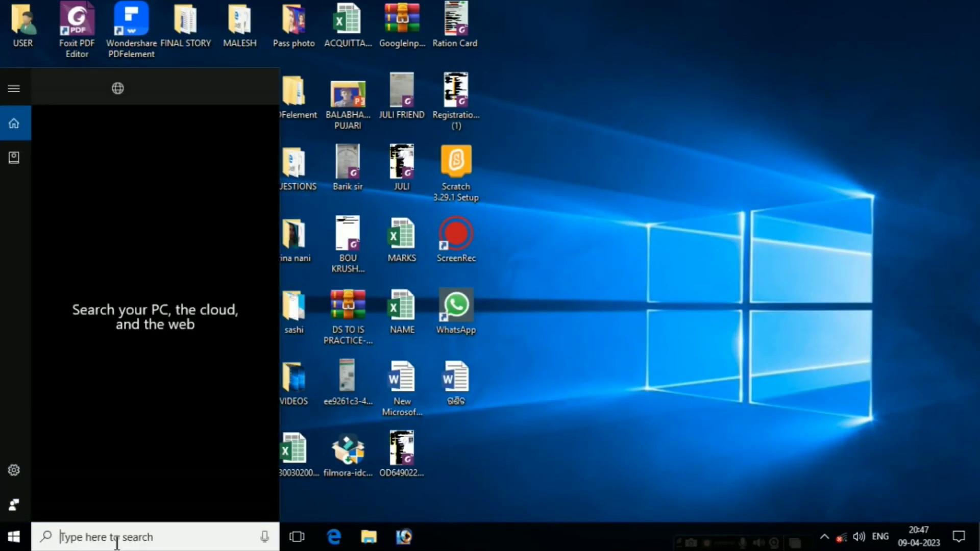
text(CAL)
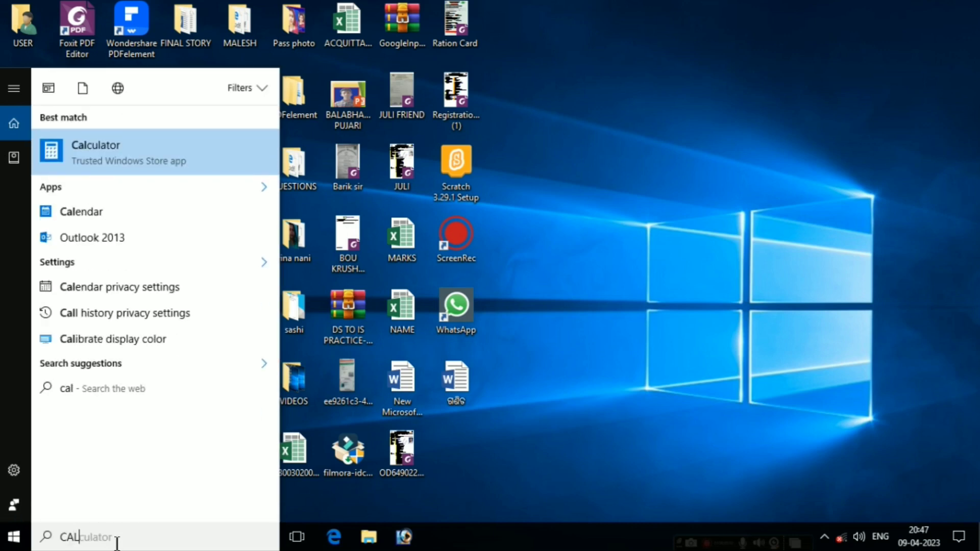
text(CU)
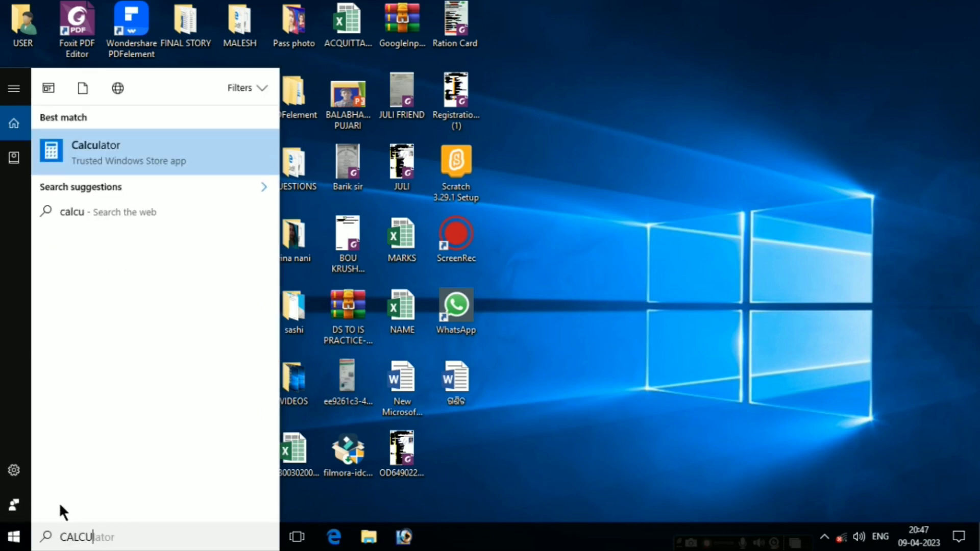
click(114, 153)
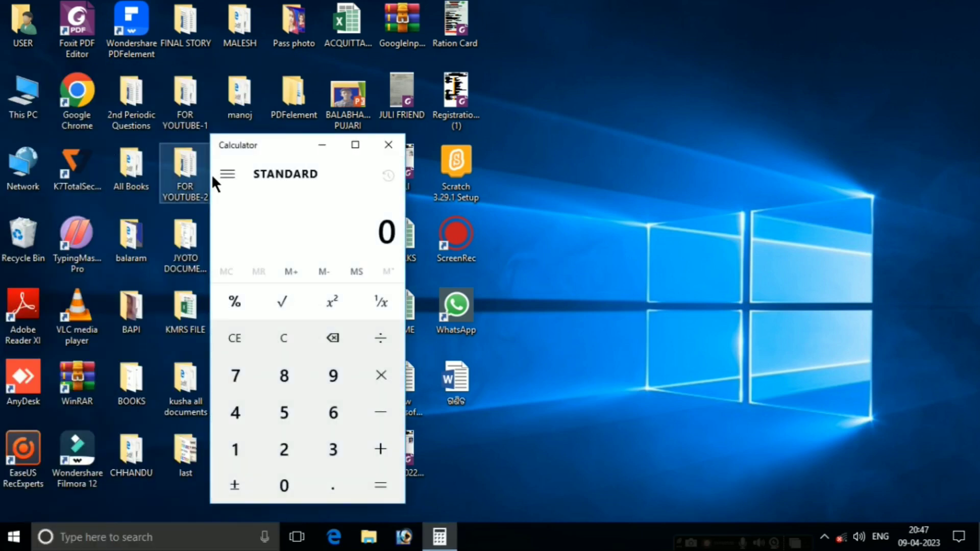
Multiply 45 by 95 in the standard calculator, and close the calculator.
click(238, 412)
click(282, 413)
click(380, 378)
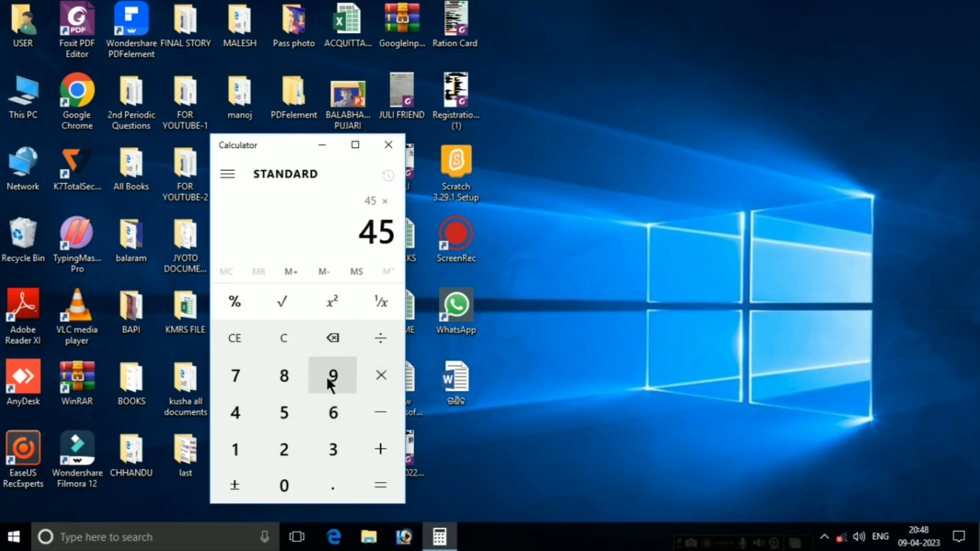
click(329, 377)
click(302, 406)
click(382, 488)
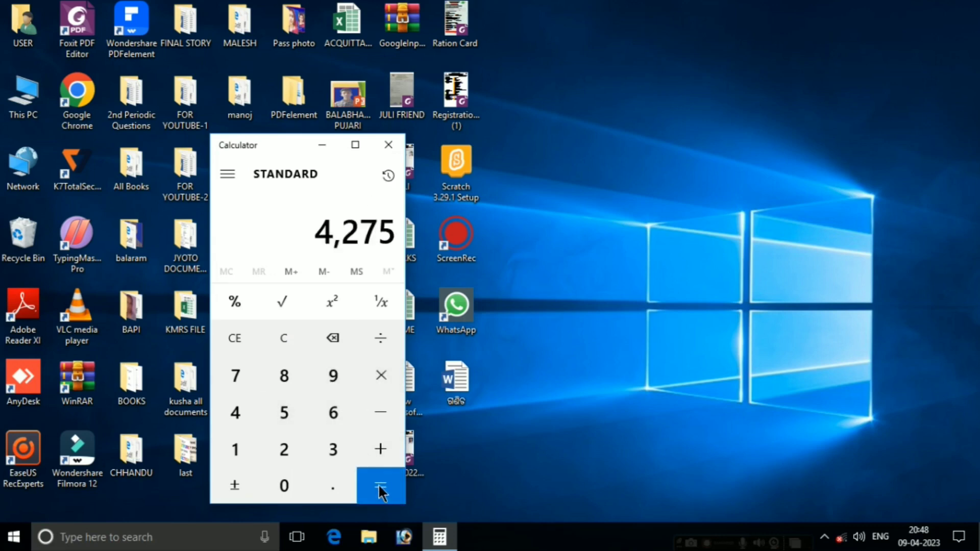
click(387, 145)
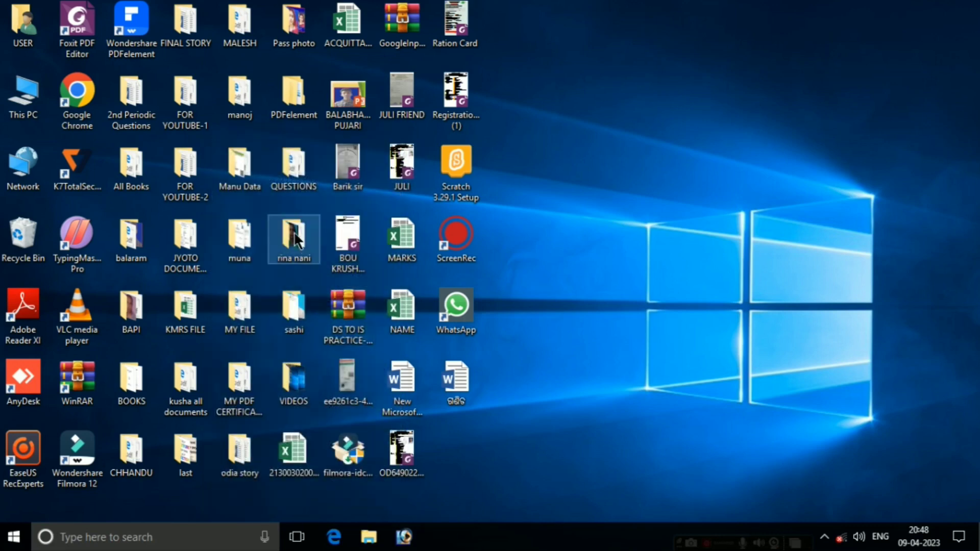
Search Windows for RUN and open the Run desktop app.
click(148, 536)
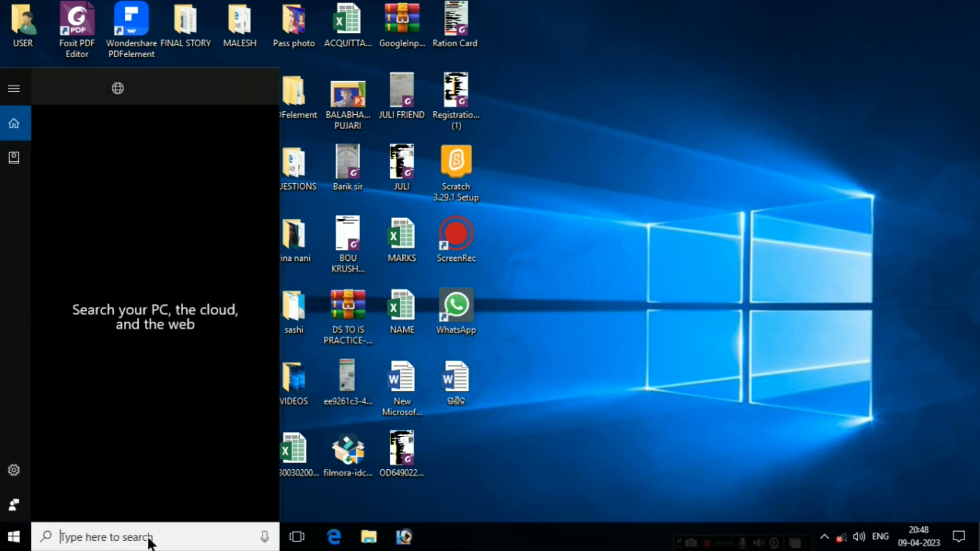
text(RU)
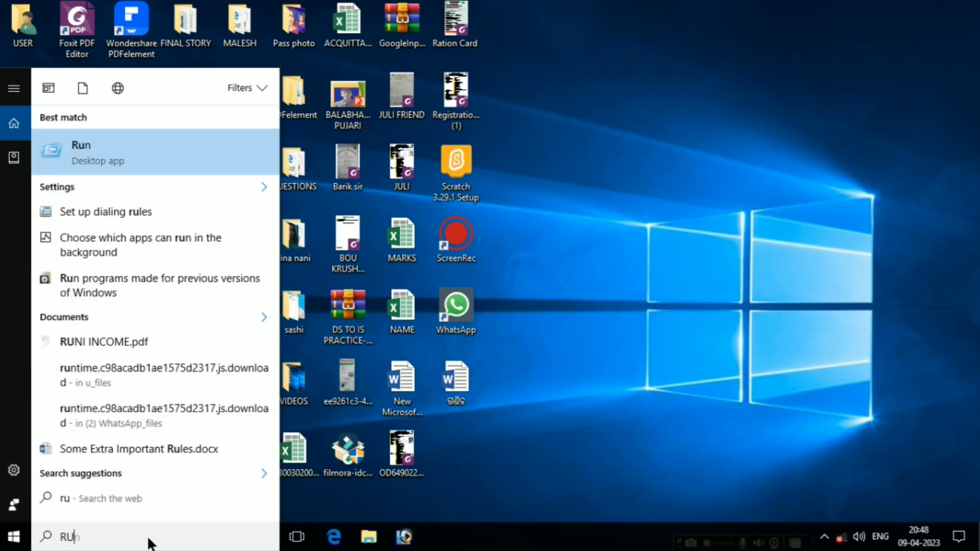
text(N)
click(92, 137)
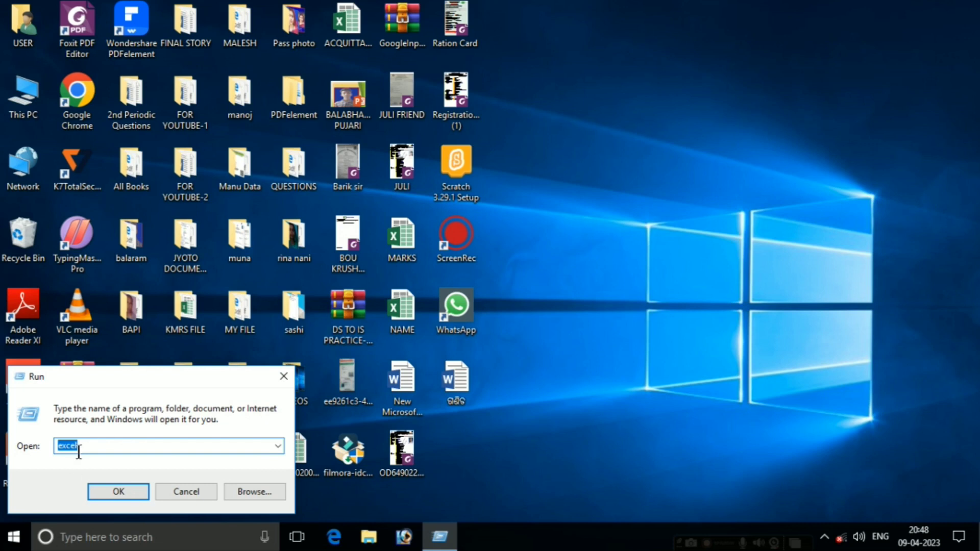
click(130, 498)
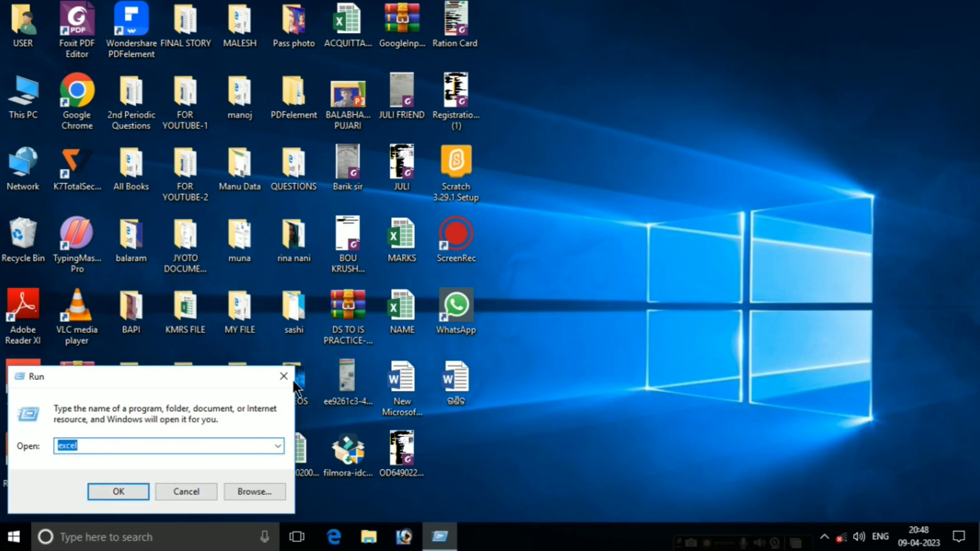